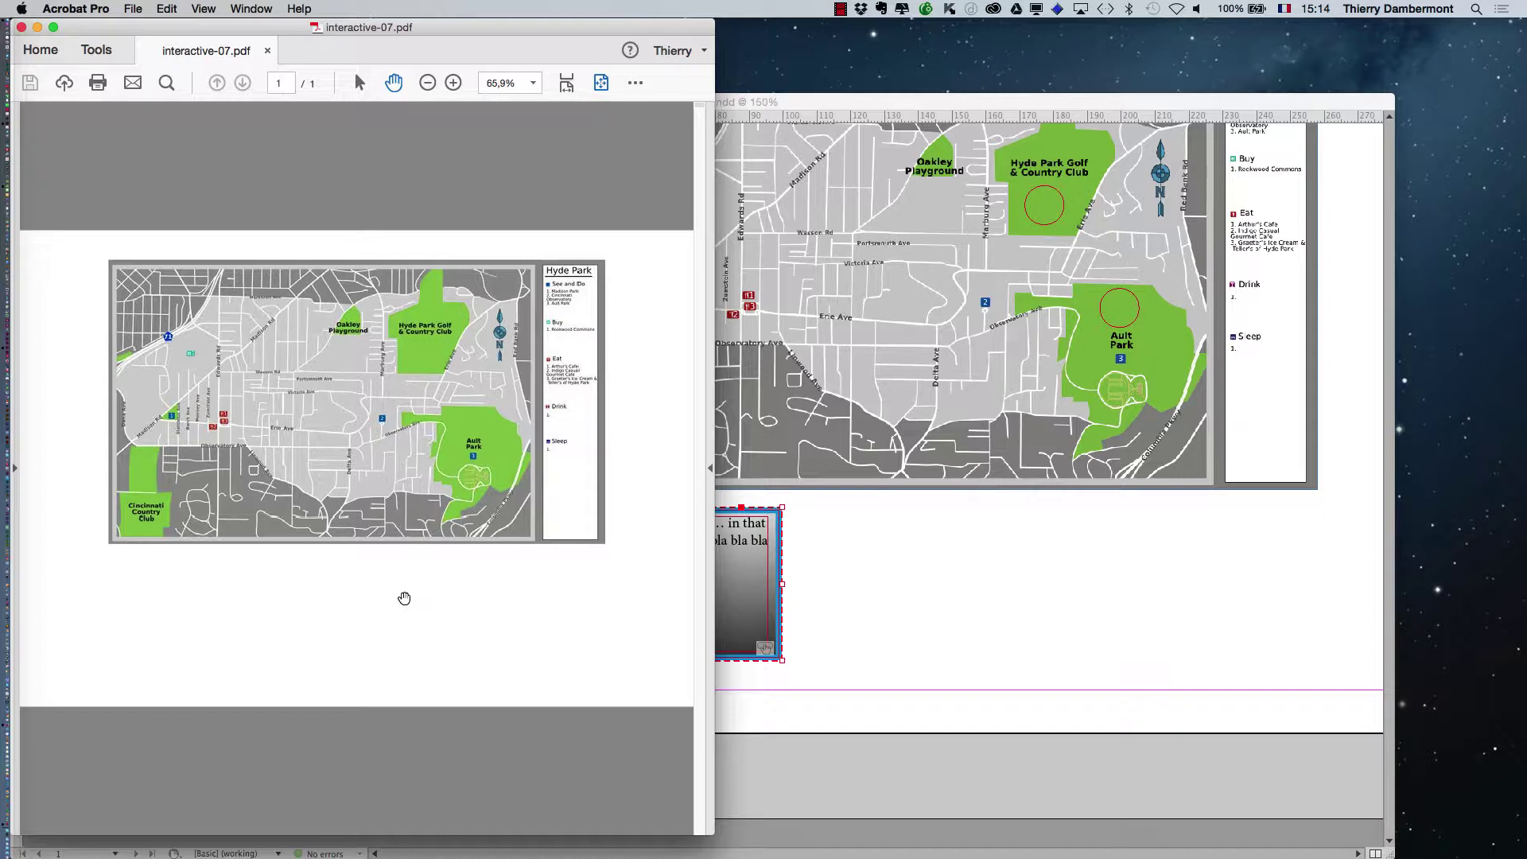
Step: Close the interactive-07.pdf preview in Acrobat Pro with Cmd+W
key("super+w")
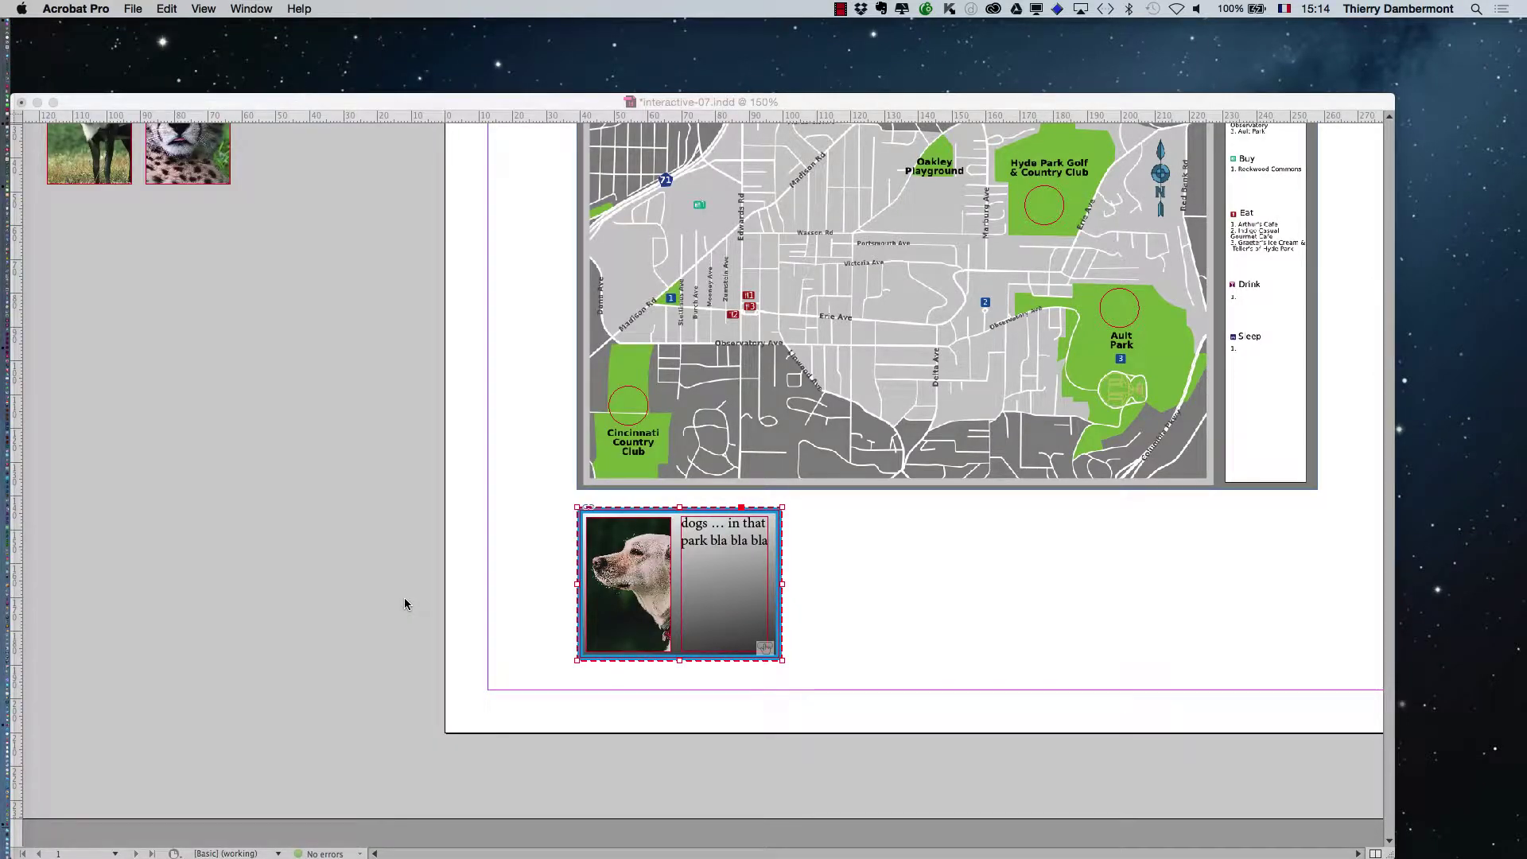
Step: Bring InDesign forward and dock the Buttons and Forms panel beside the map
left_click(465, 490)
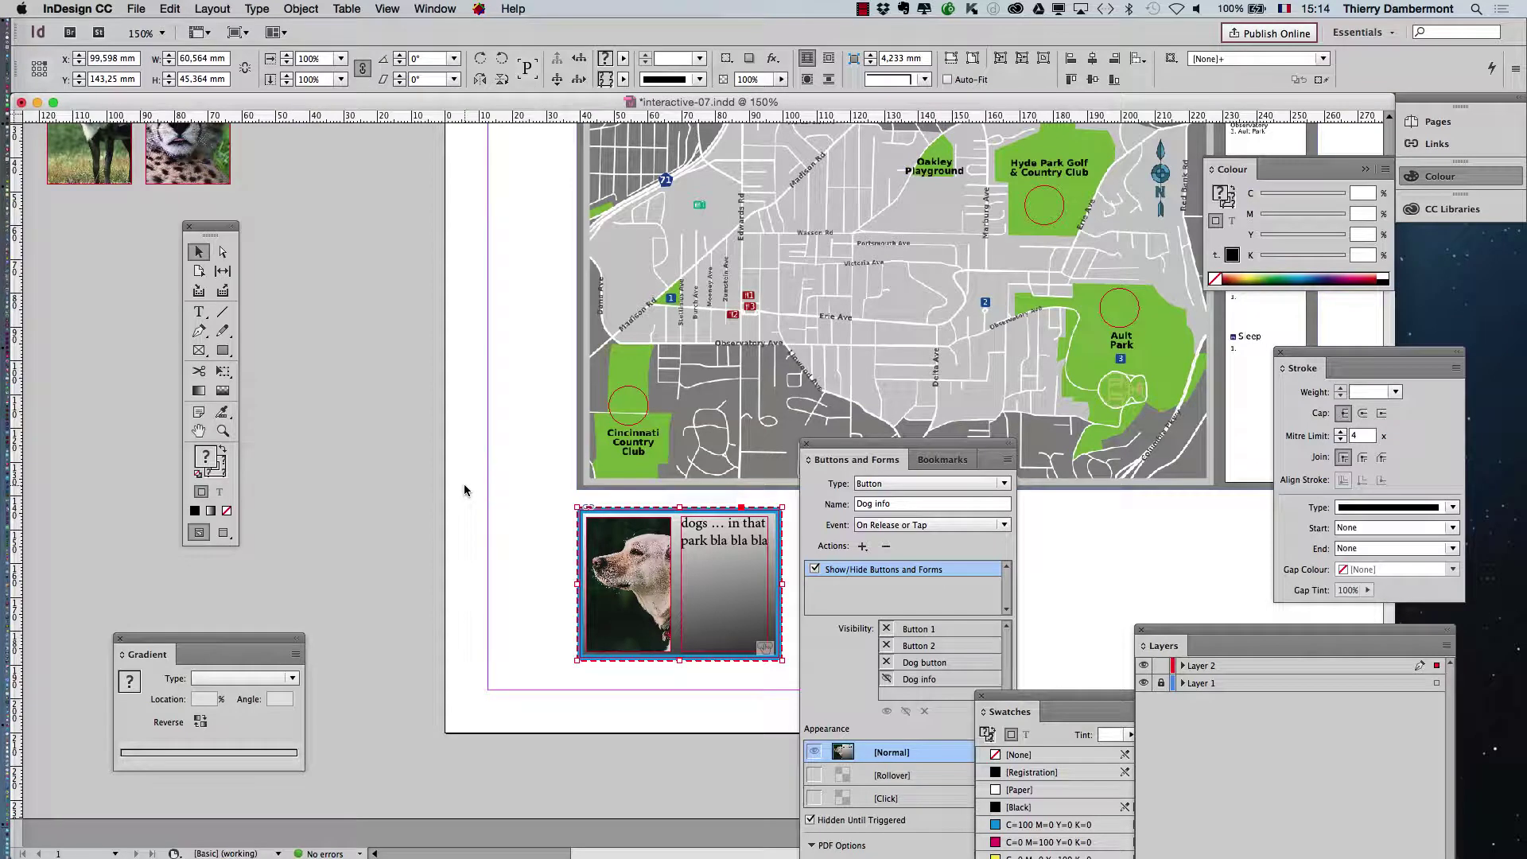
left_click_drag(874, 445, 973, 429)
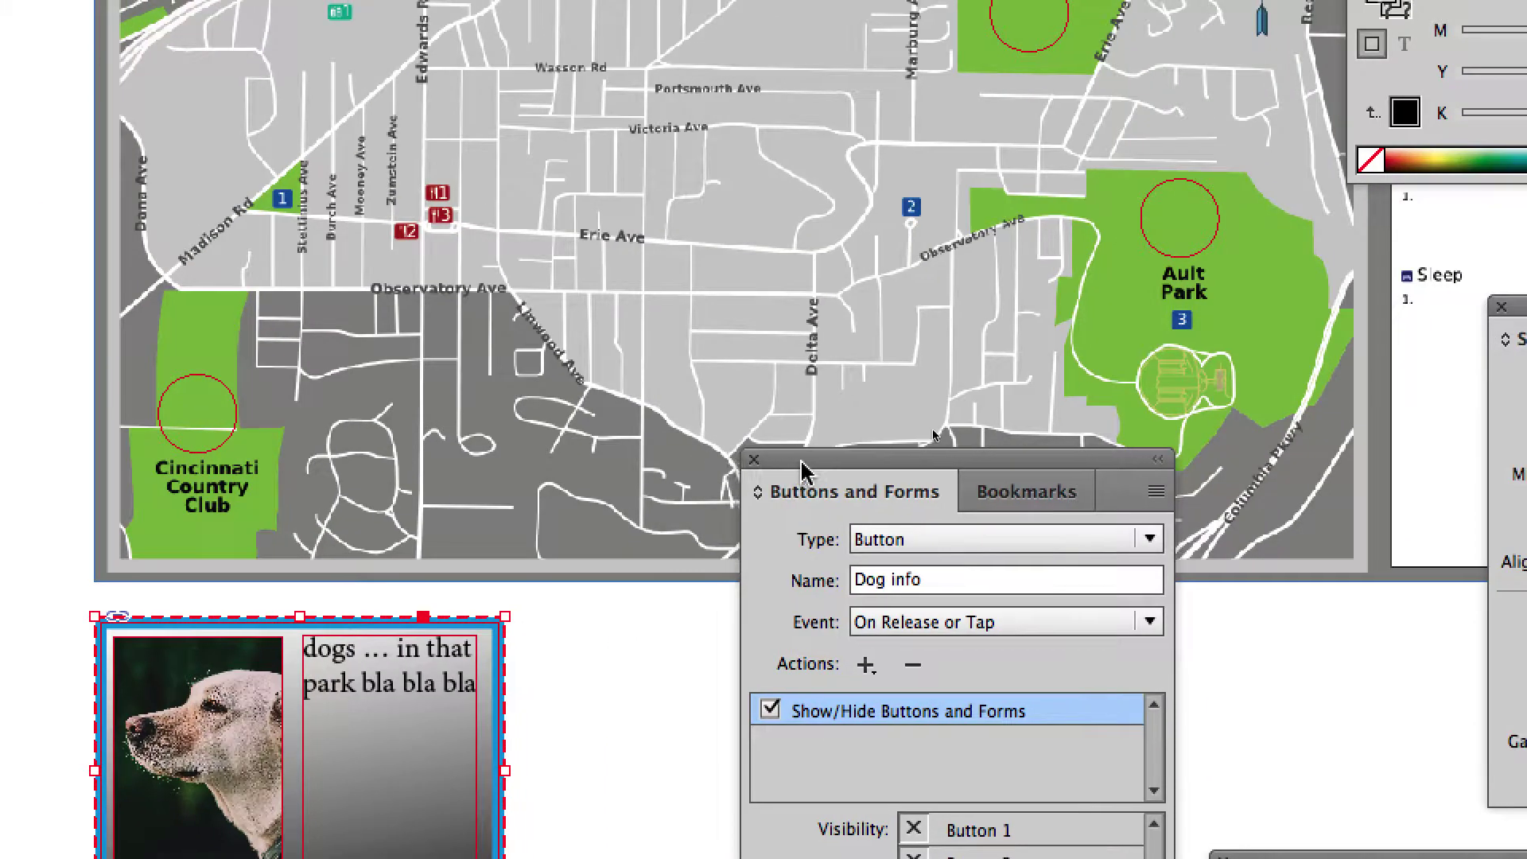
left_click_drag(1216, 312, 1526, 359)
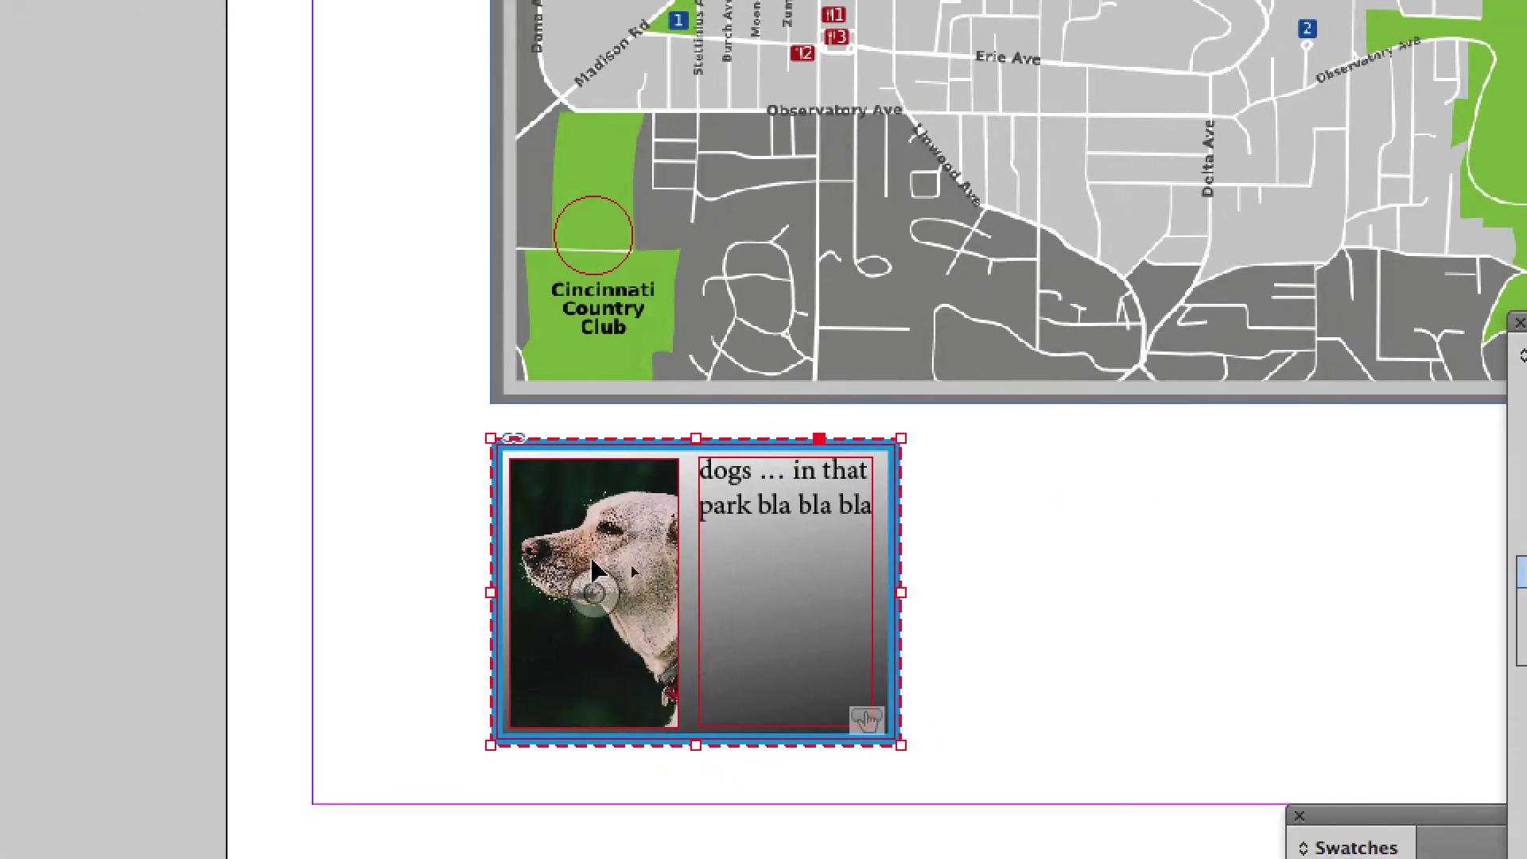
Step: Option-drag a duplicate of the dog card to sit beside the original
left_click_drag(1292, 858, 1379, 858)
left_click_drag(652, 549, 964, 565)
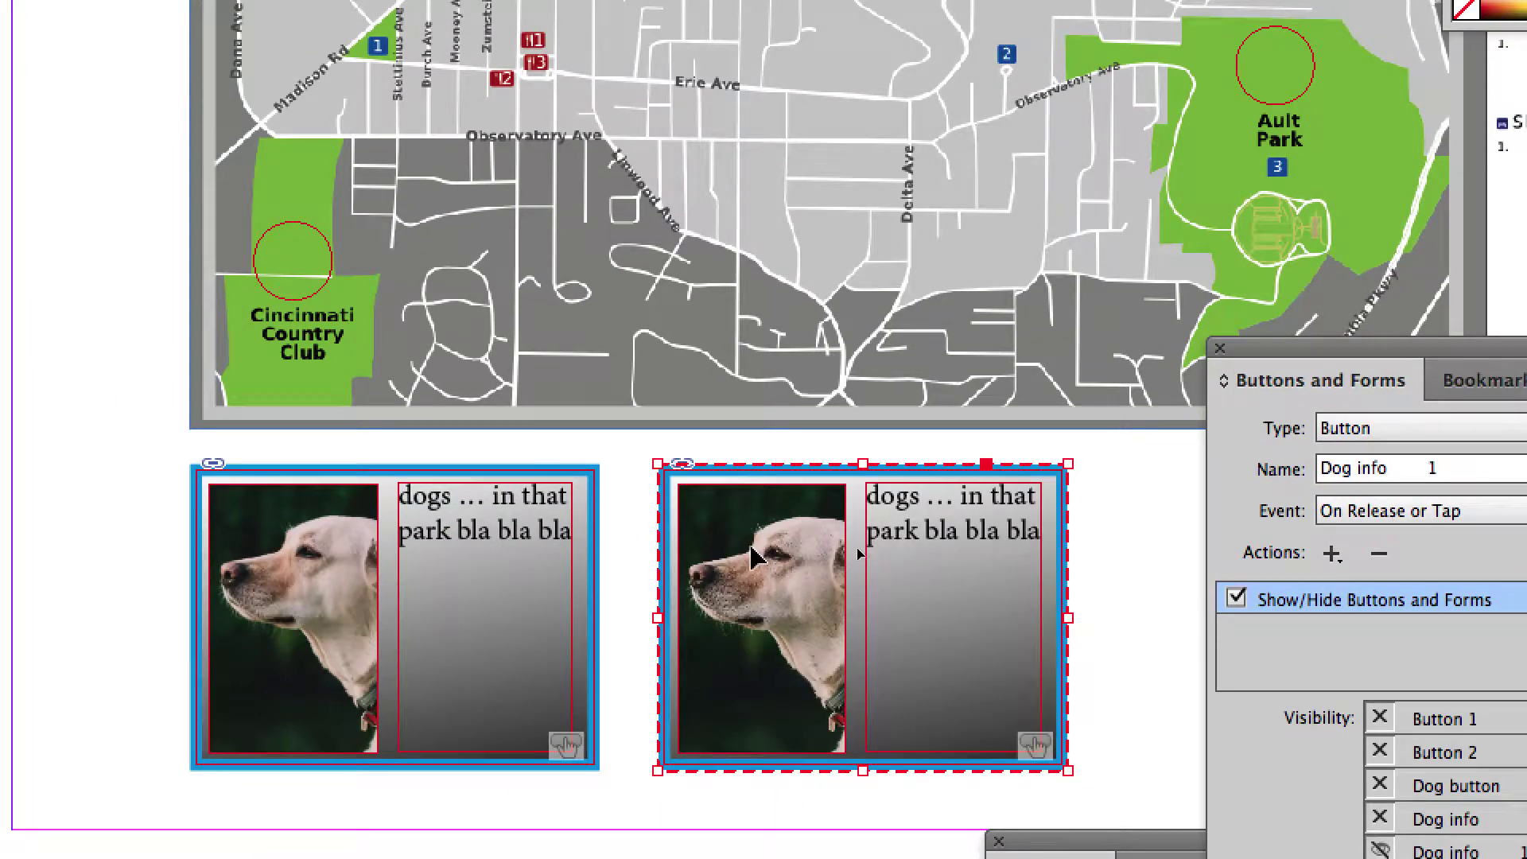
left_click(752, 554)
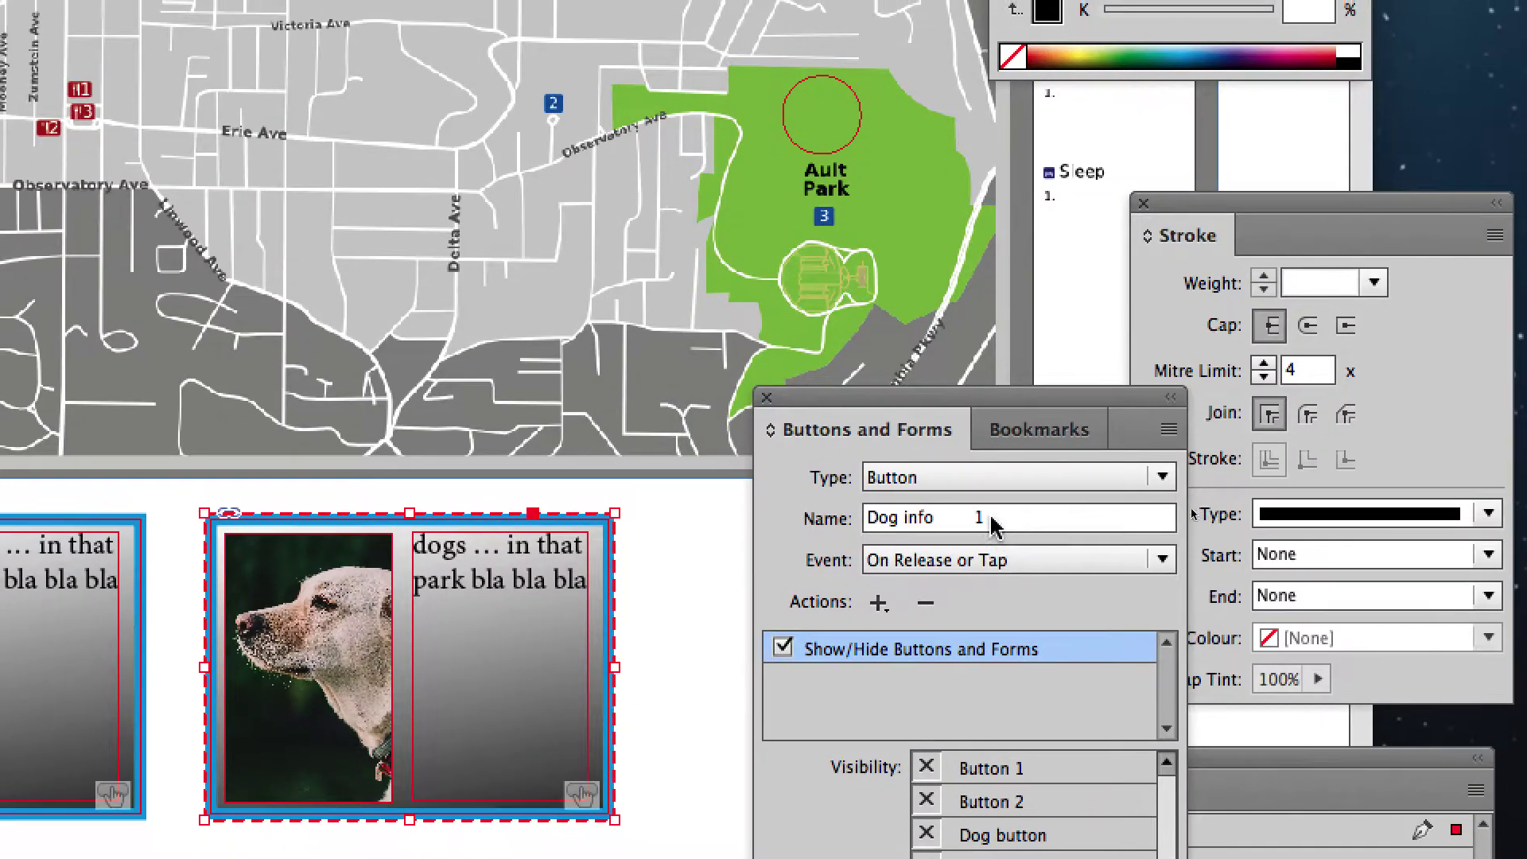
Step: Rename the duplicate's button to Cheetah info
left_click_drag(991, 524, 851, 525)
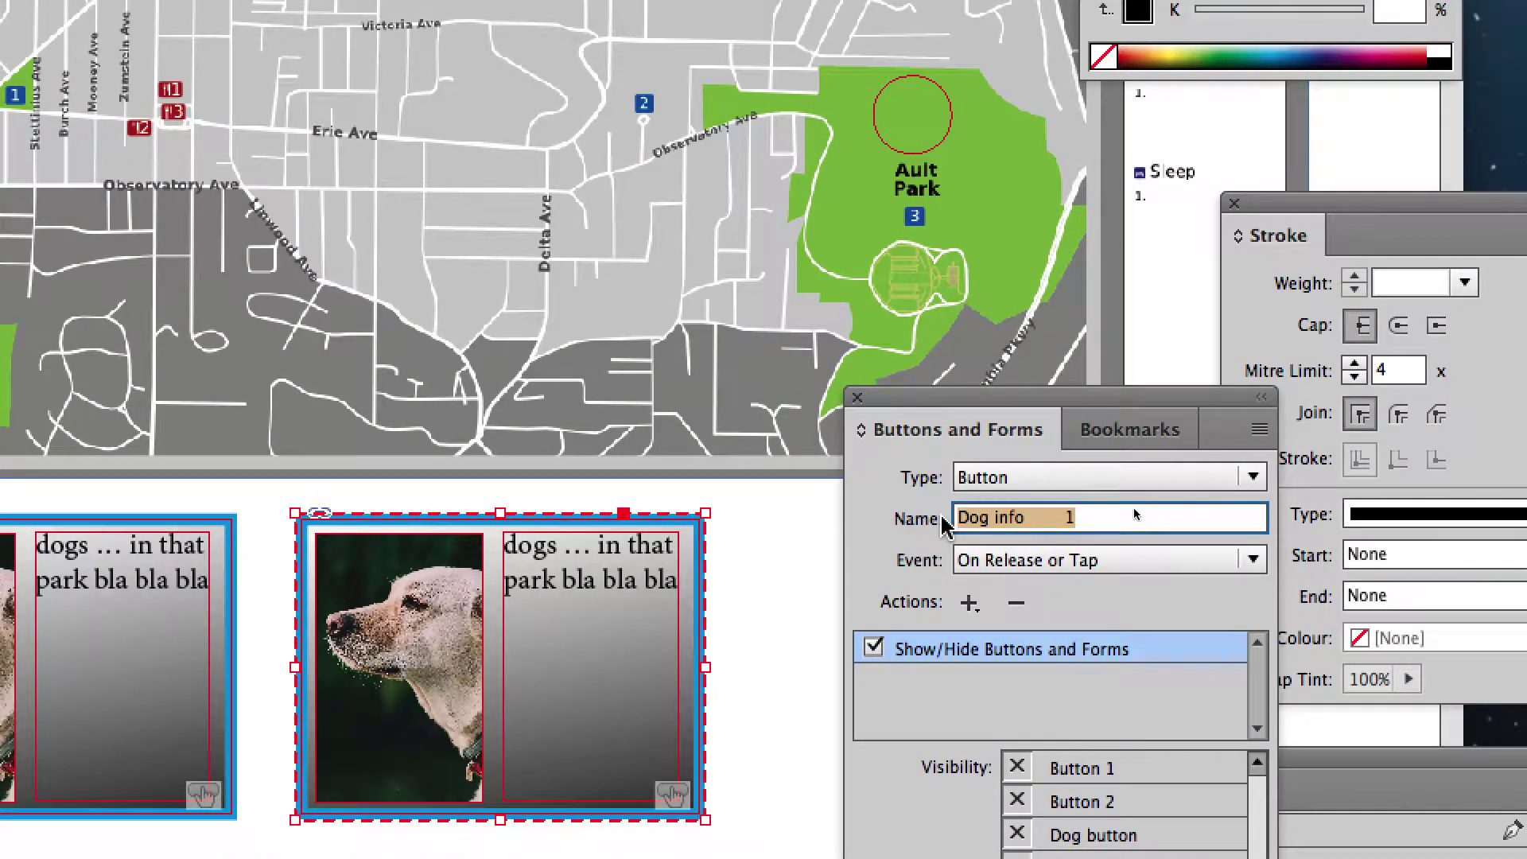
type("Cheetah")
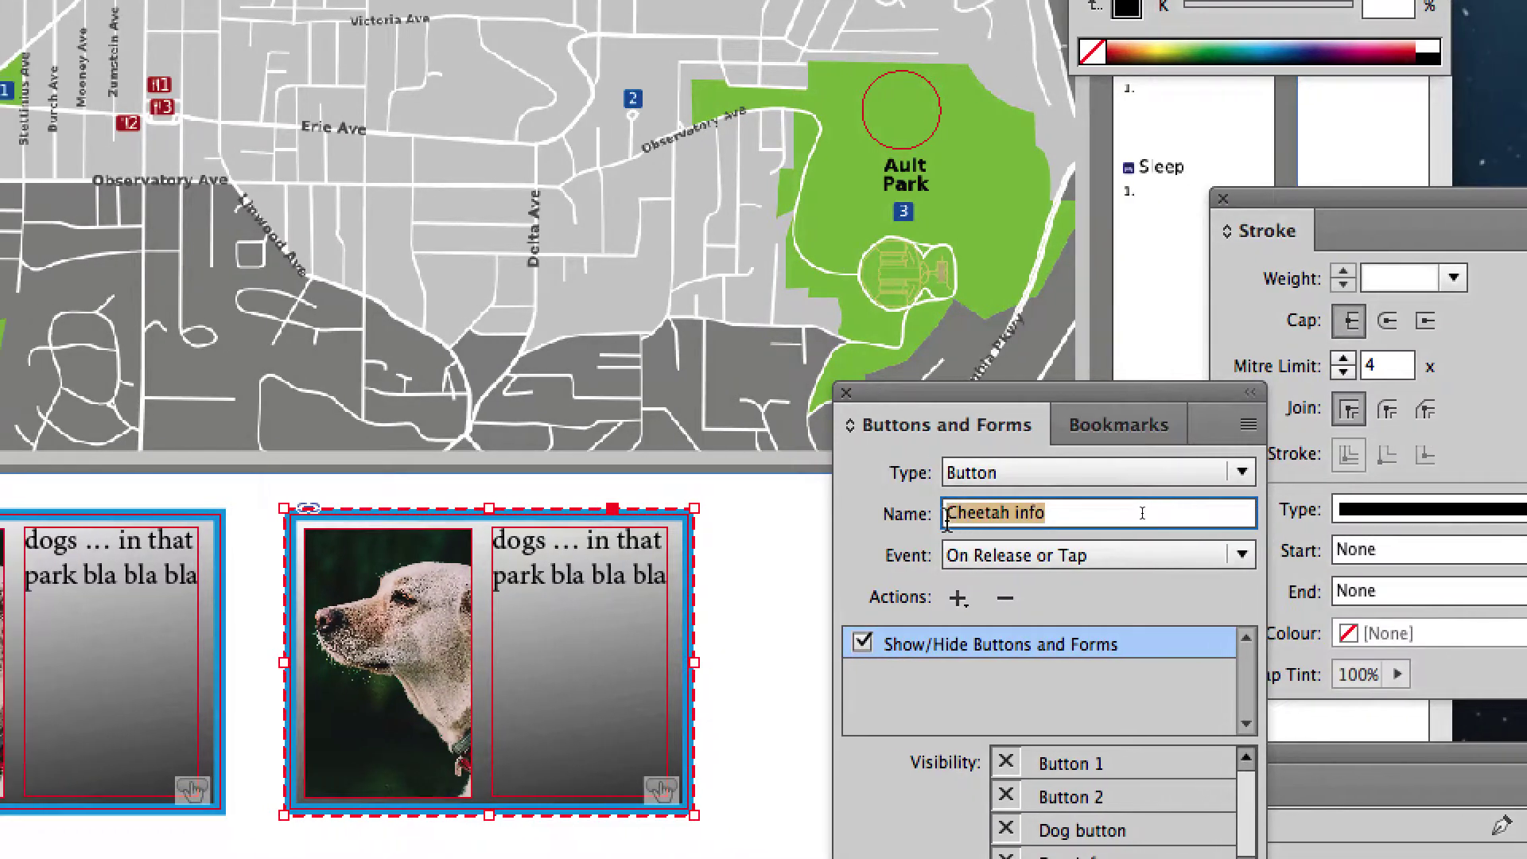
key("Return")
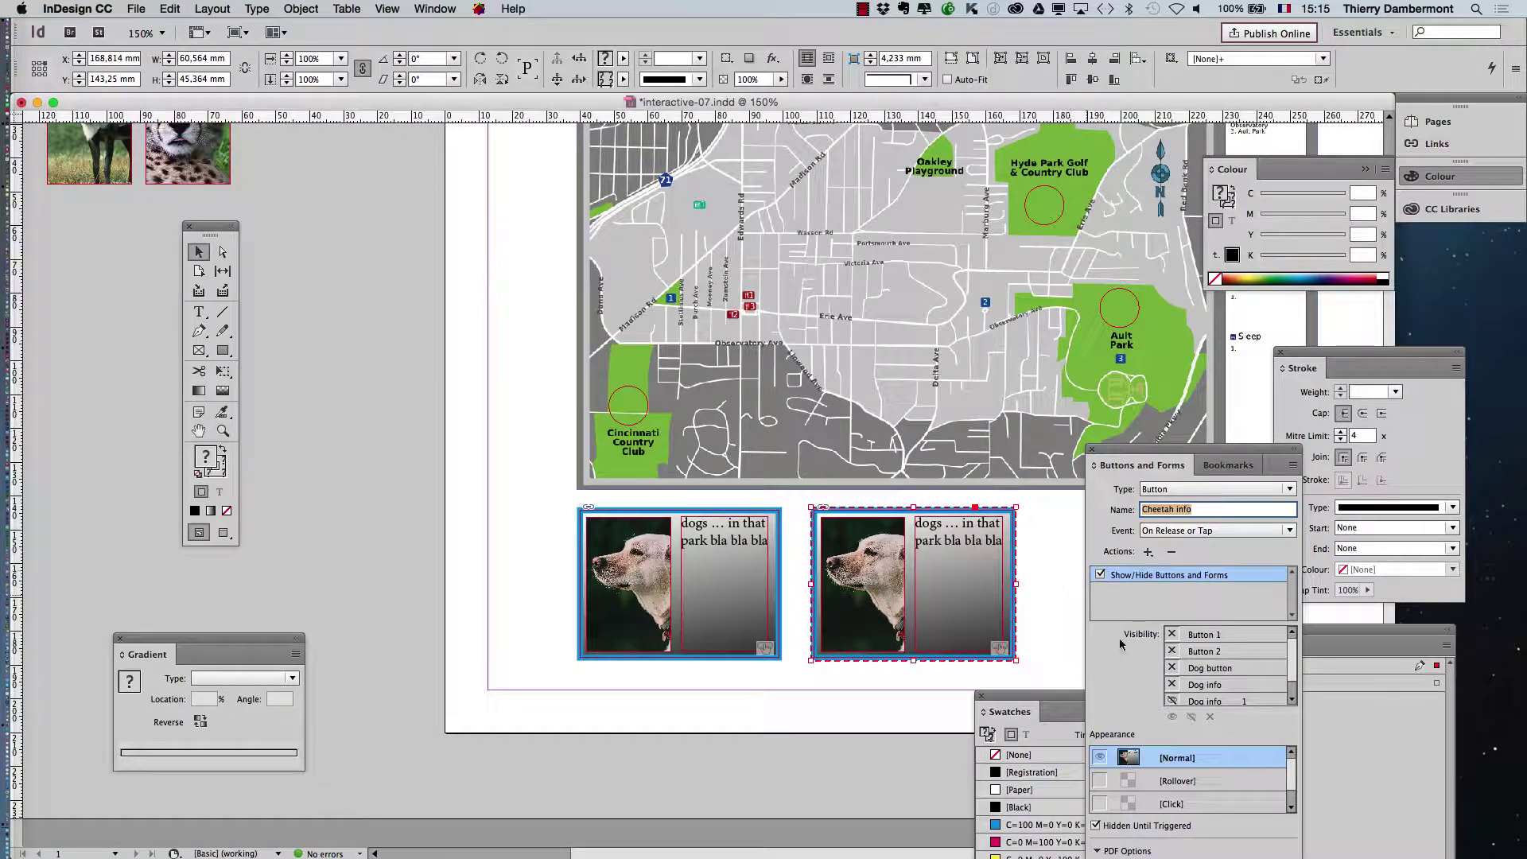
left_click_drag(1145, 465, 1116, 312)
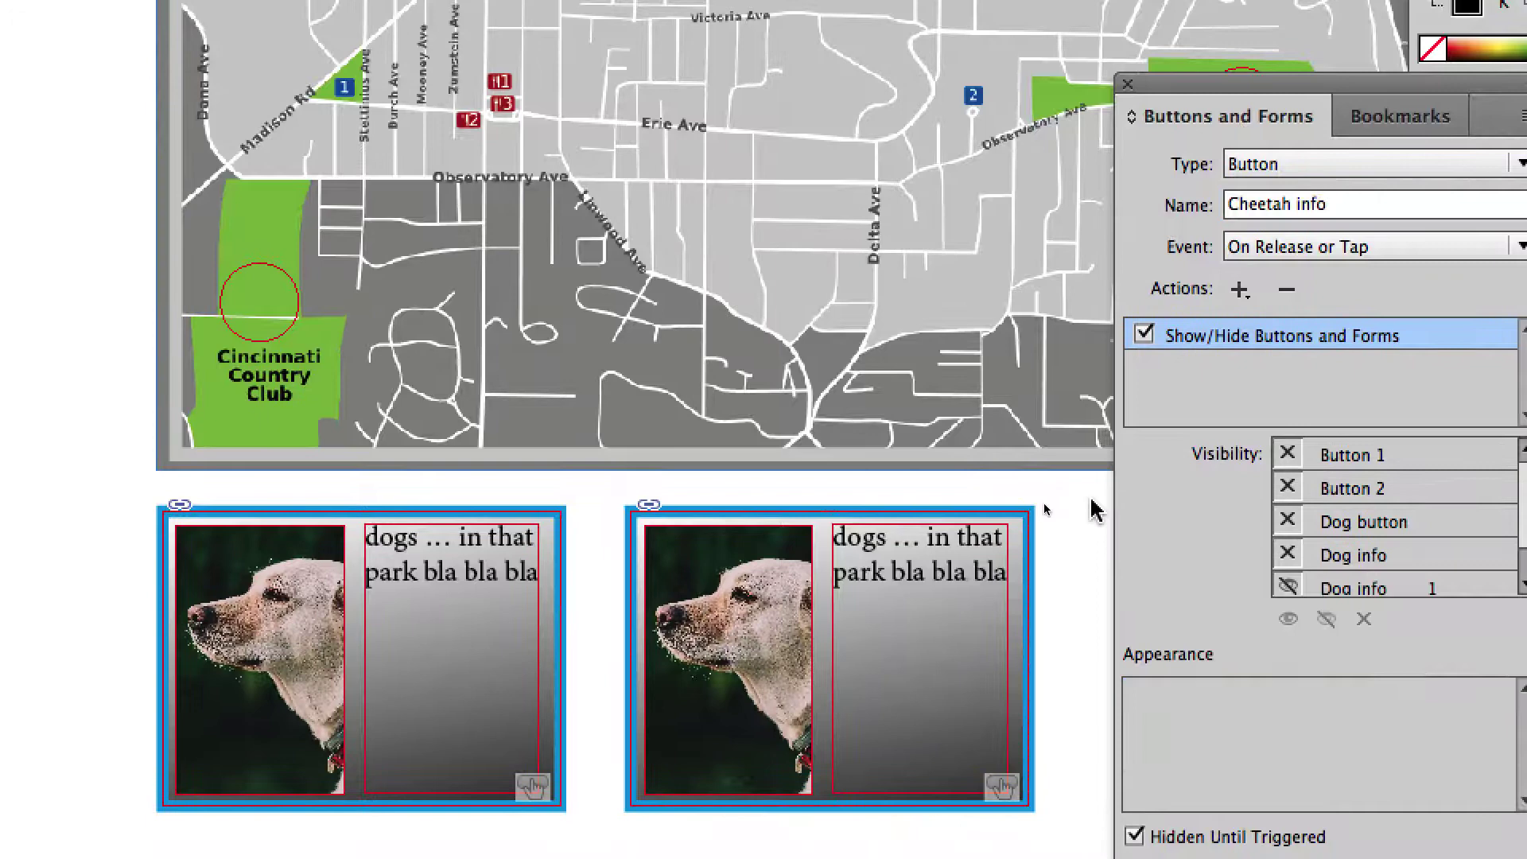
left_click(939, 532)
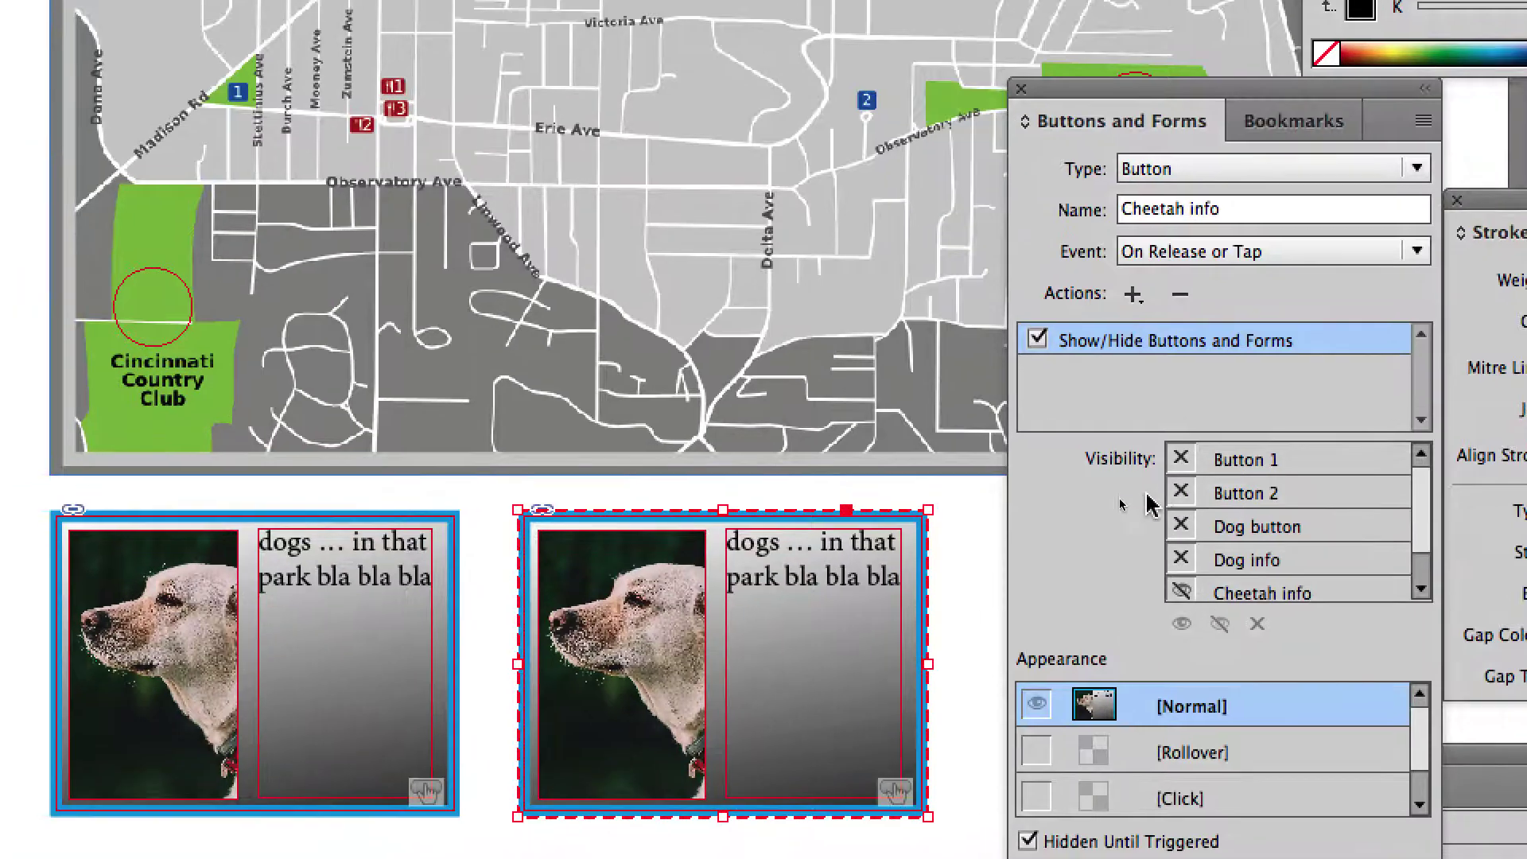
left_click(979, 541)
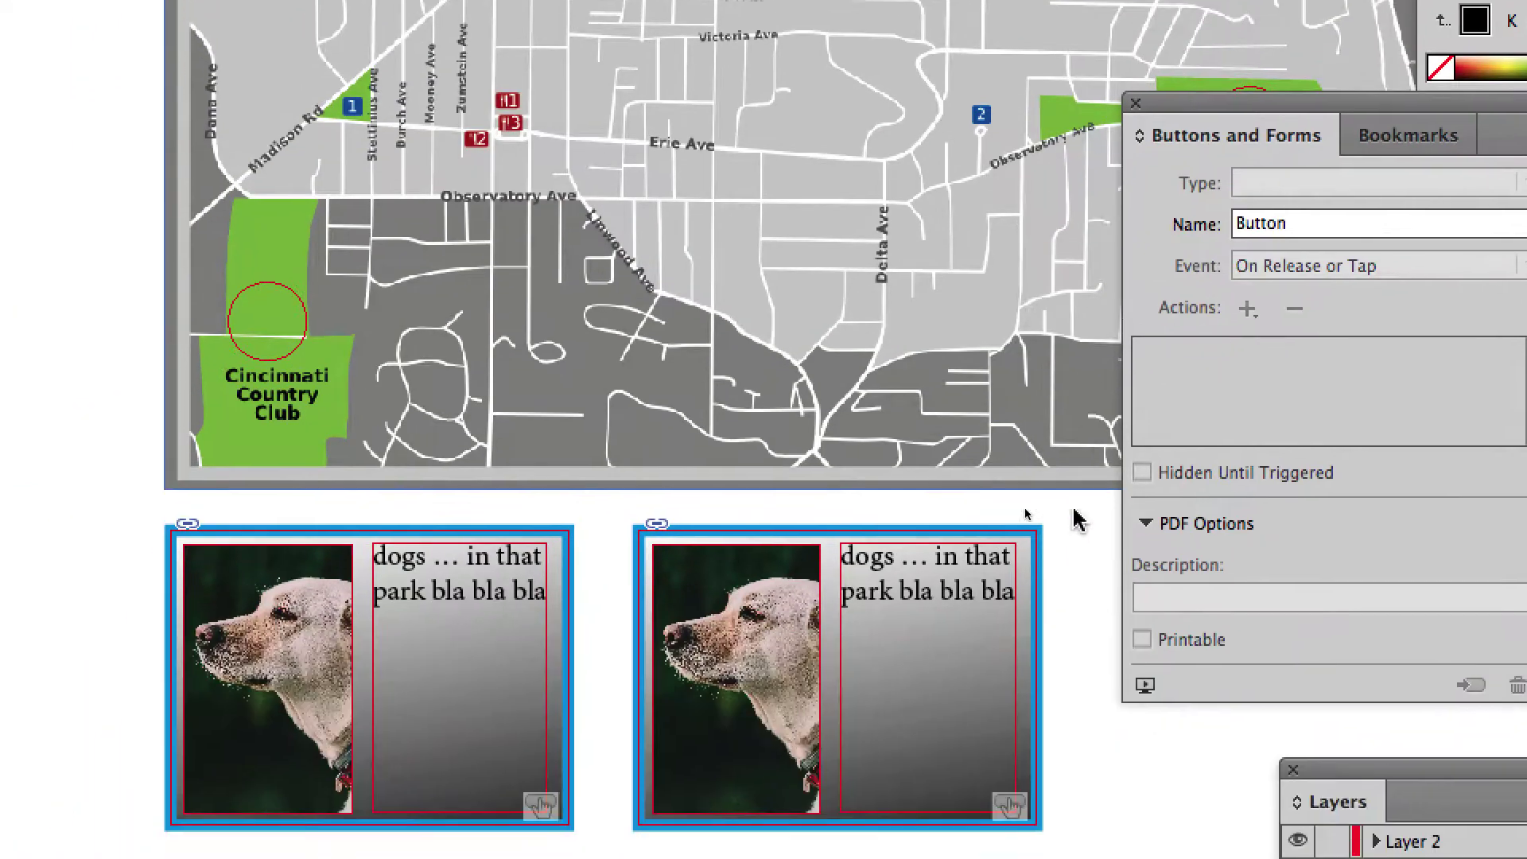
left_click(975, 556)
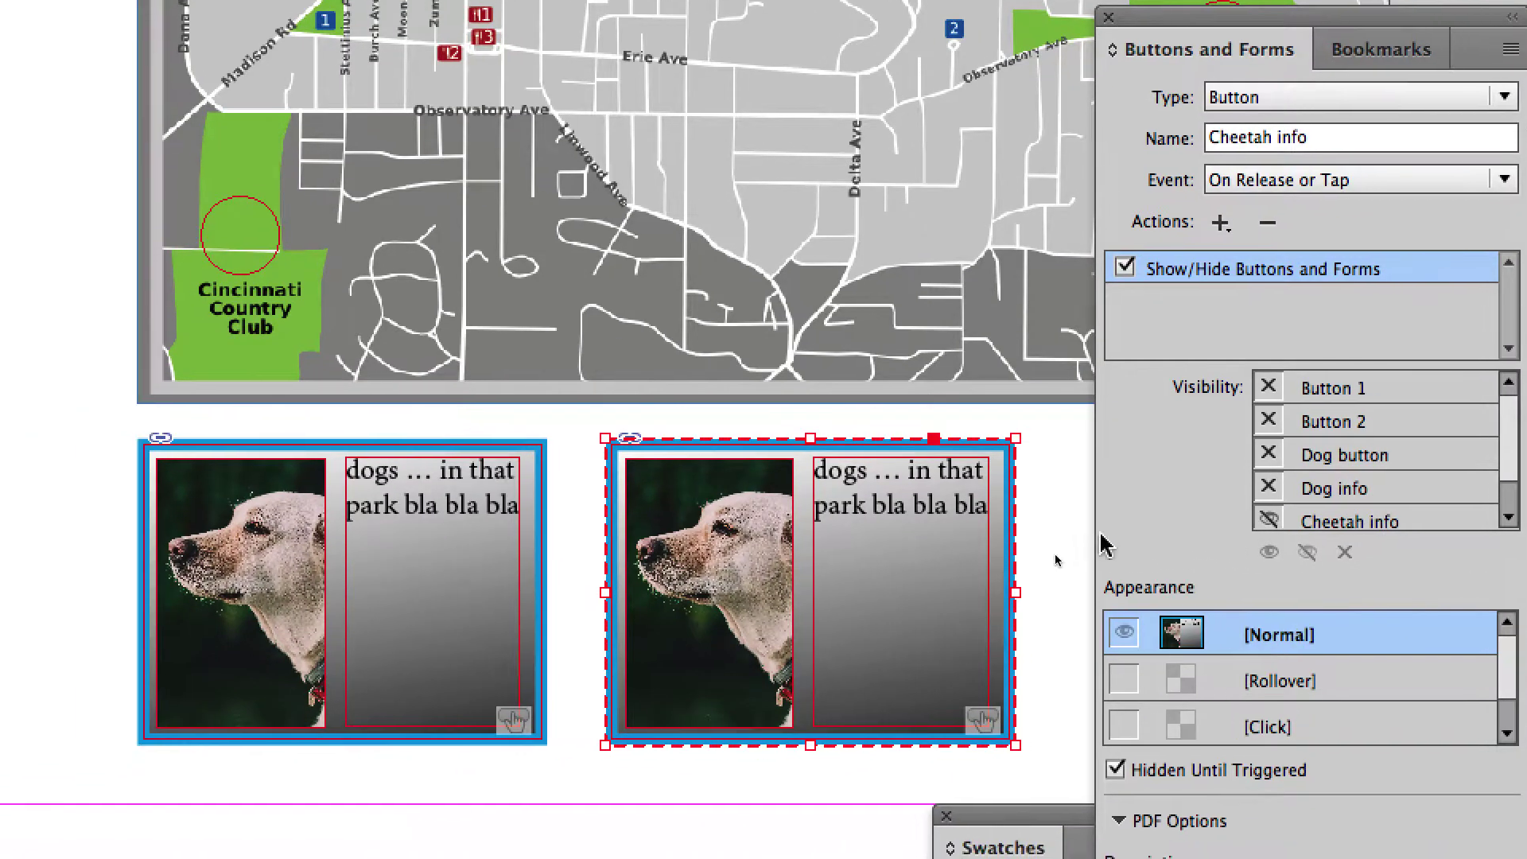
left_click(1056, 560)
left_click(996, 556)
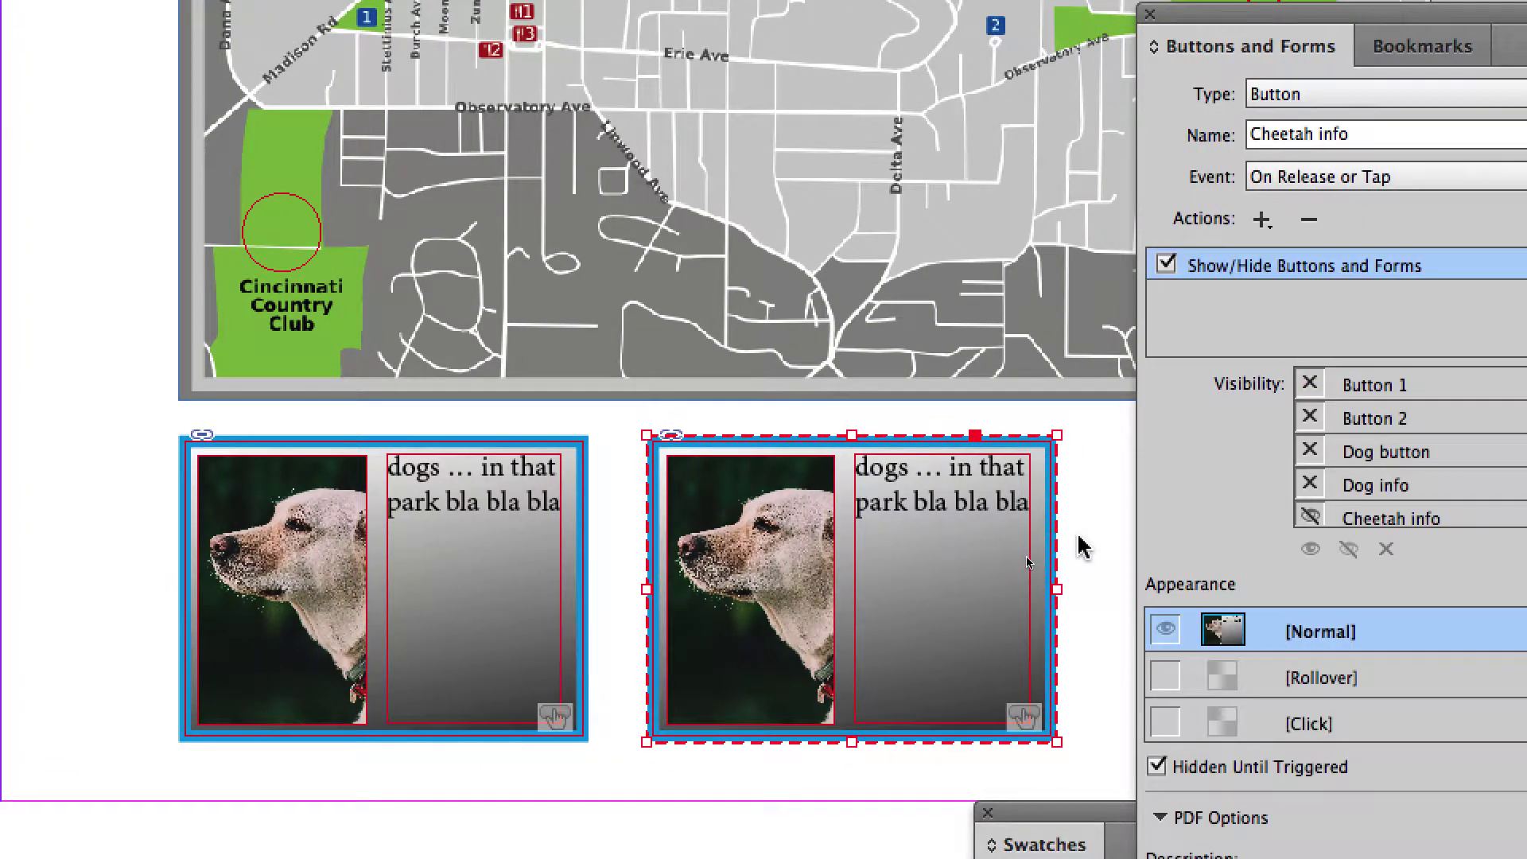
left_click(1083, 547)
left_click(1026, 560)
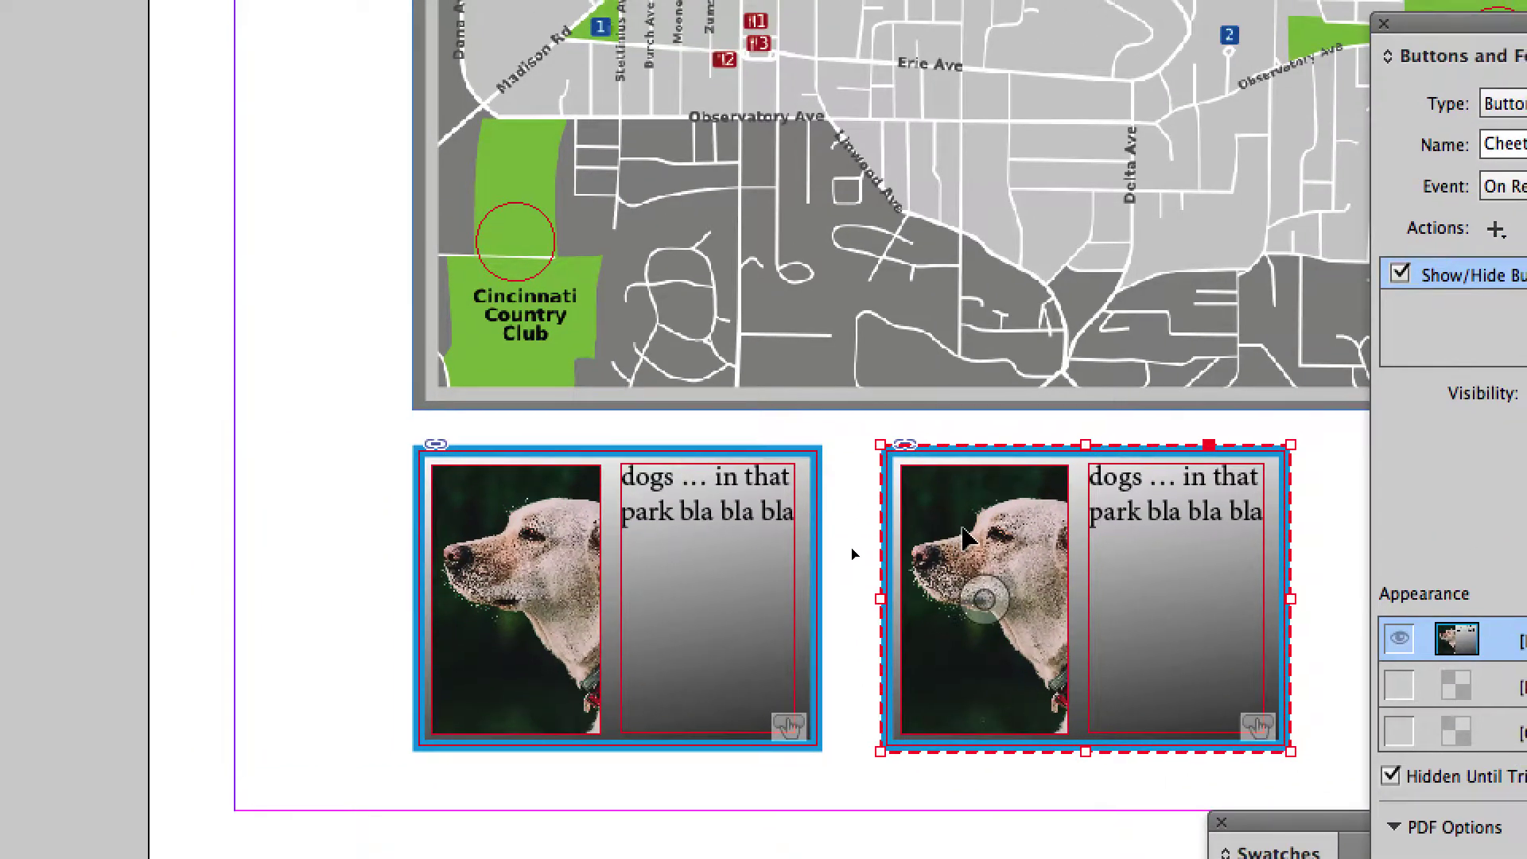
double_click(964, 534)
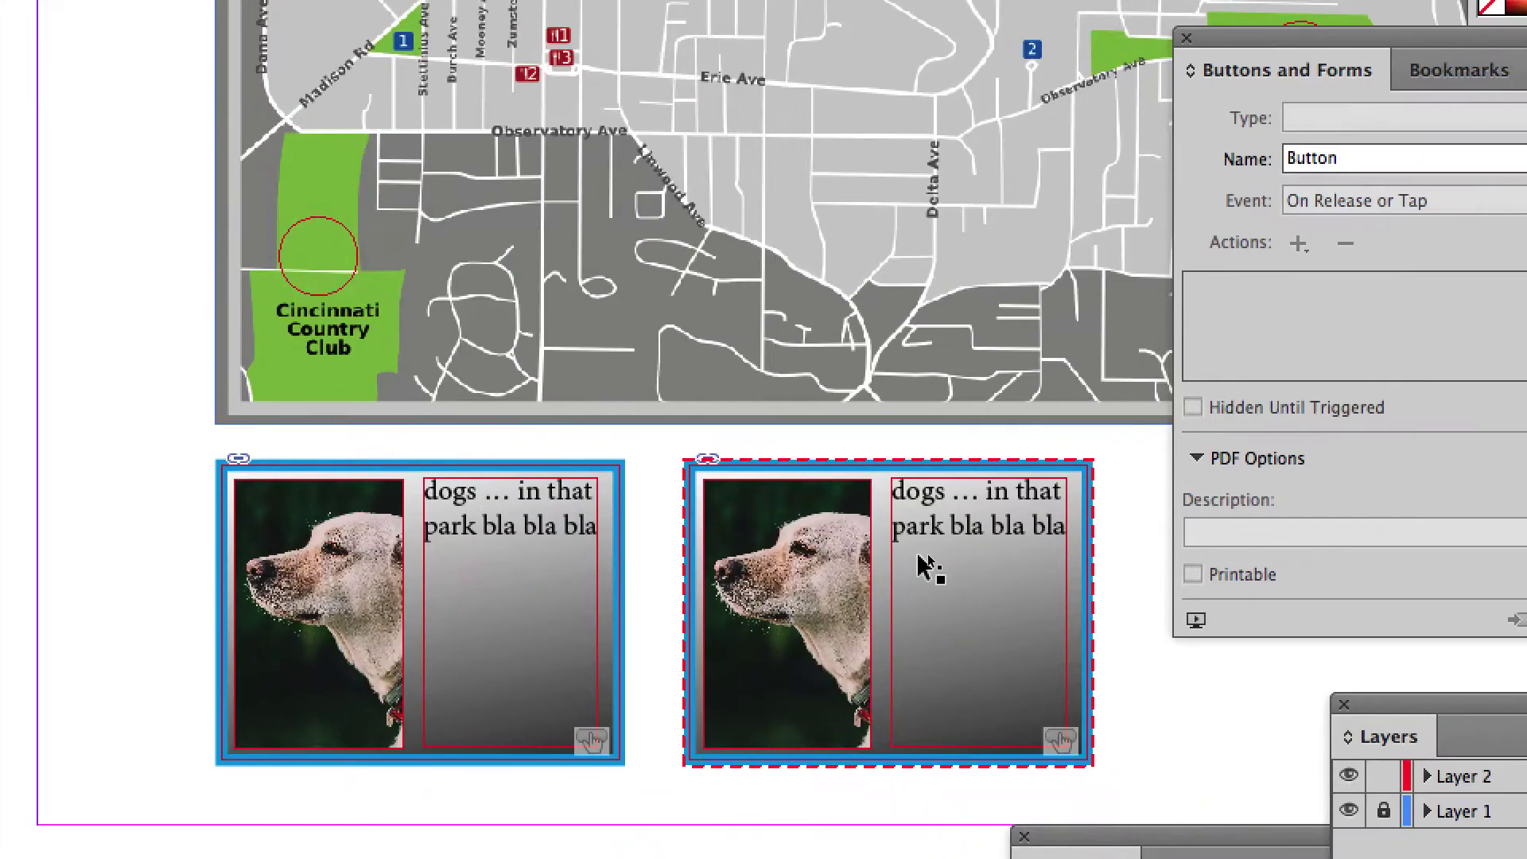
Step: Convert the Cheetah info button on the duplicated card back into an ordinary object
left_click(922, 566)
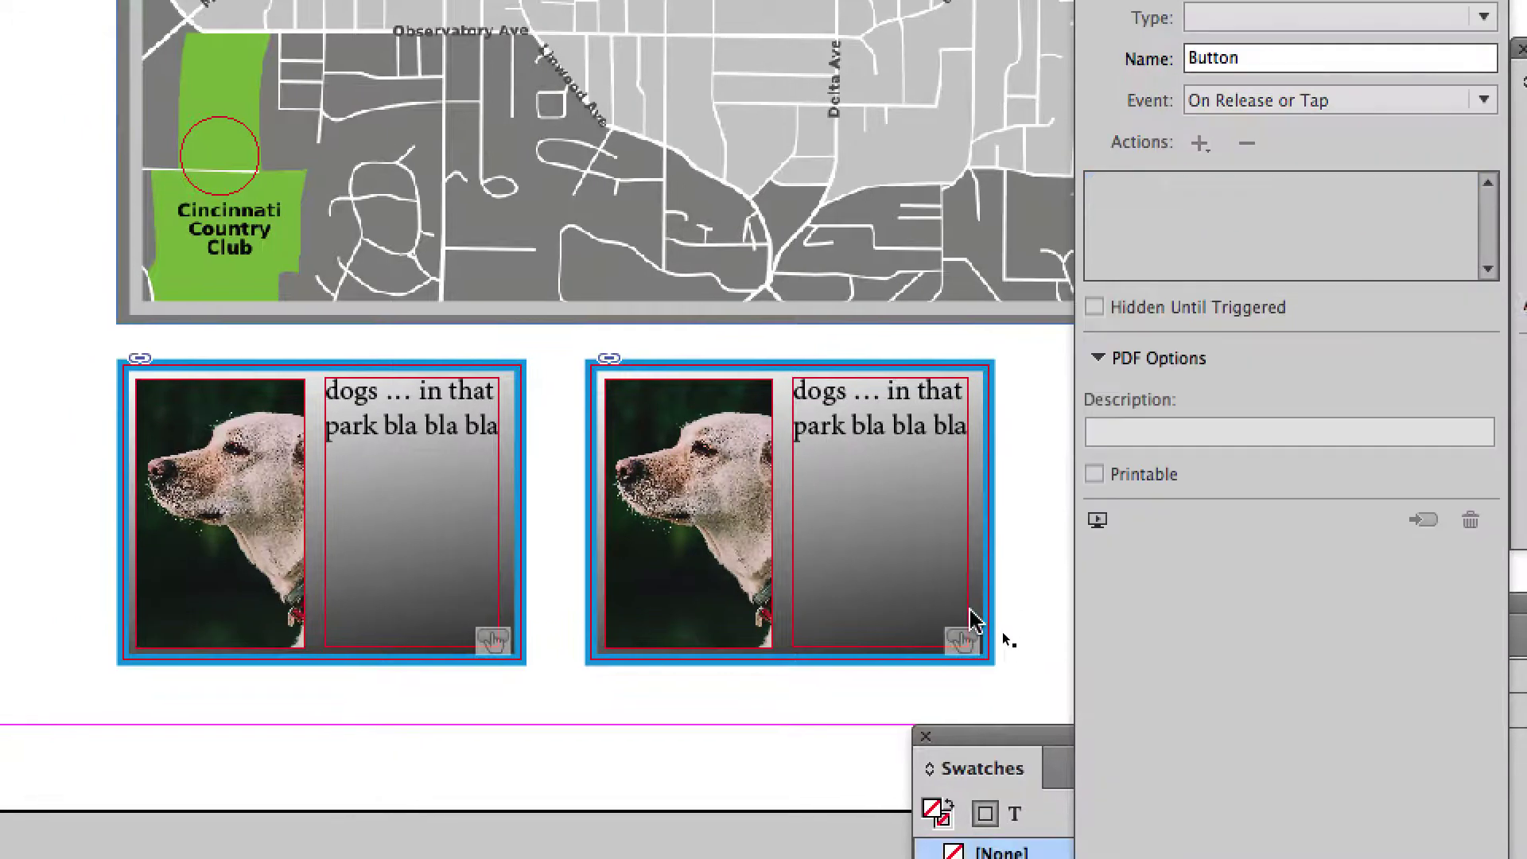
left_click(946, 624)
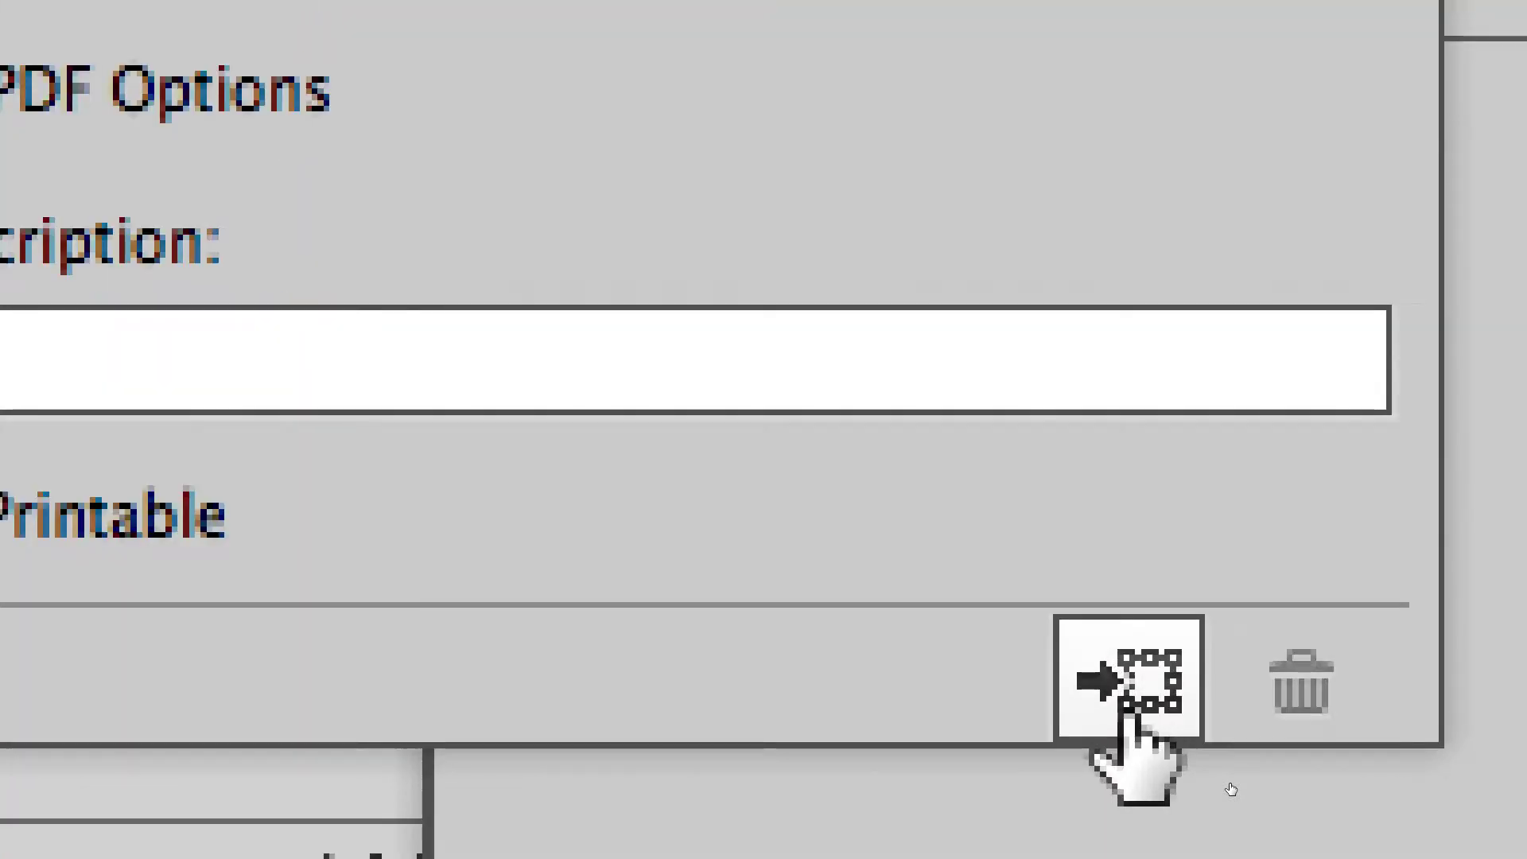
left_click(1134, 708)
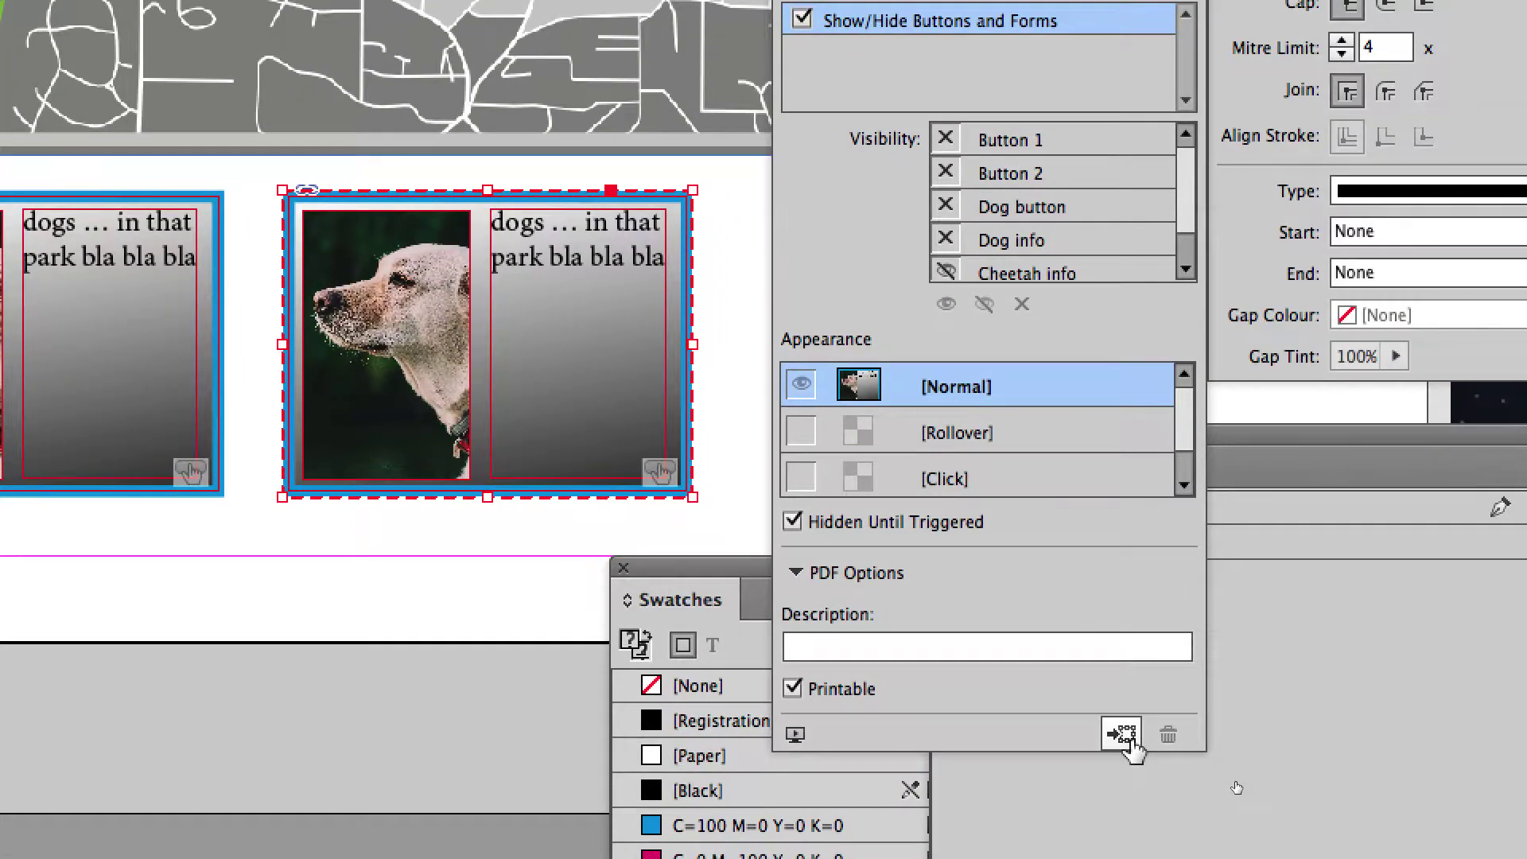
left_click(1133, 736)
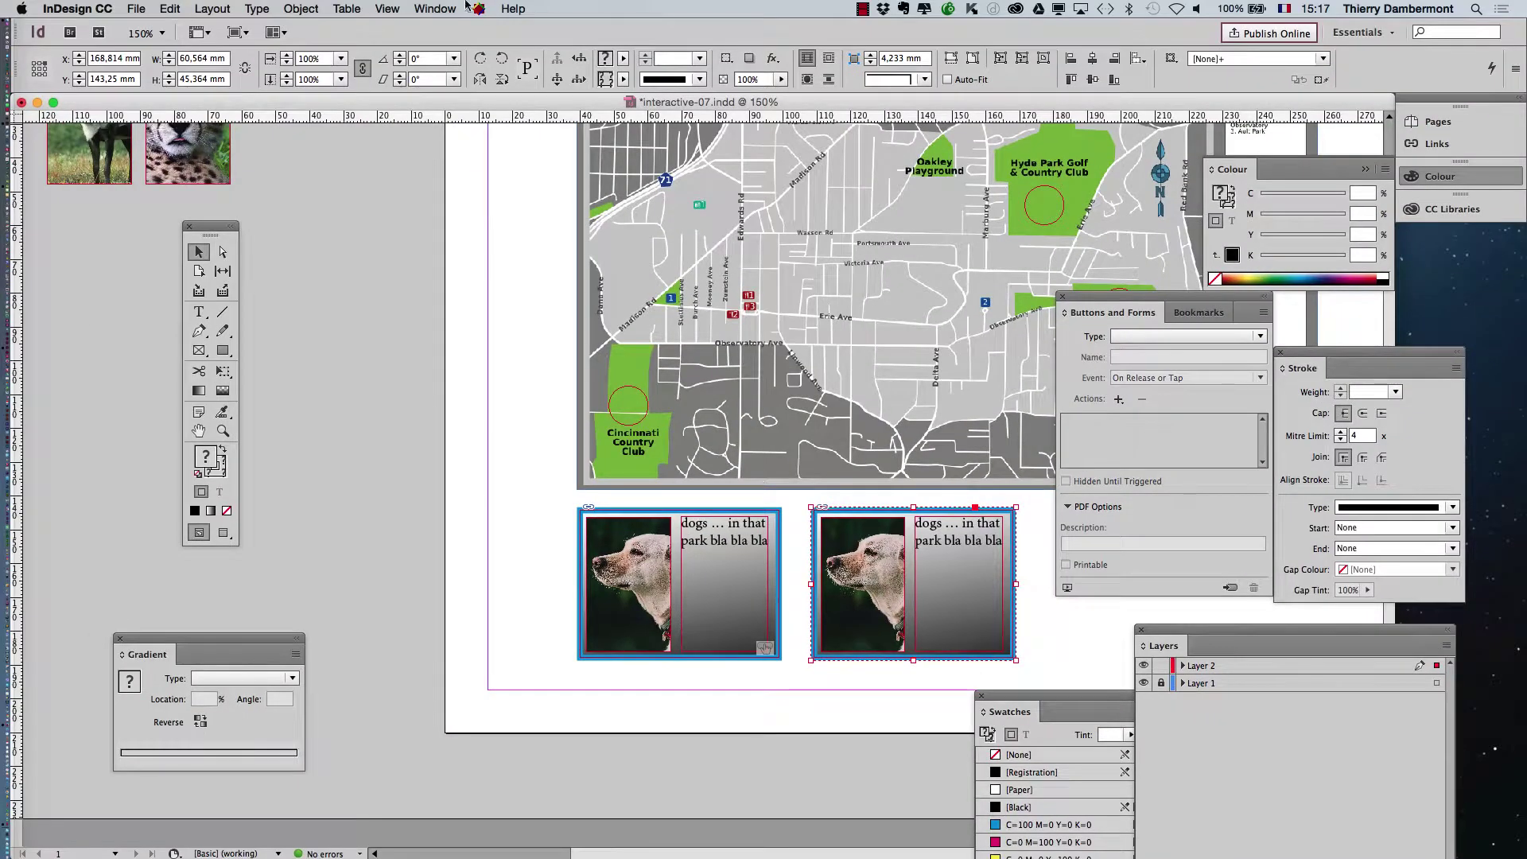
Step: Ungroup the second card, delete its dog photo, and change the caption word to Cheetahs
left_click(298, 8)
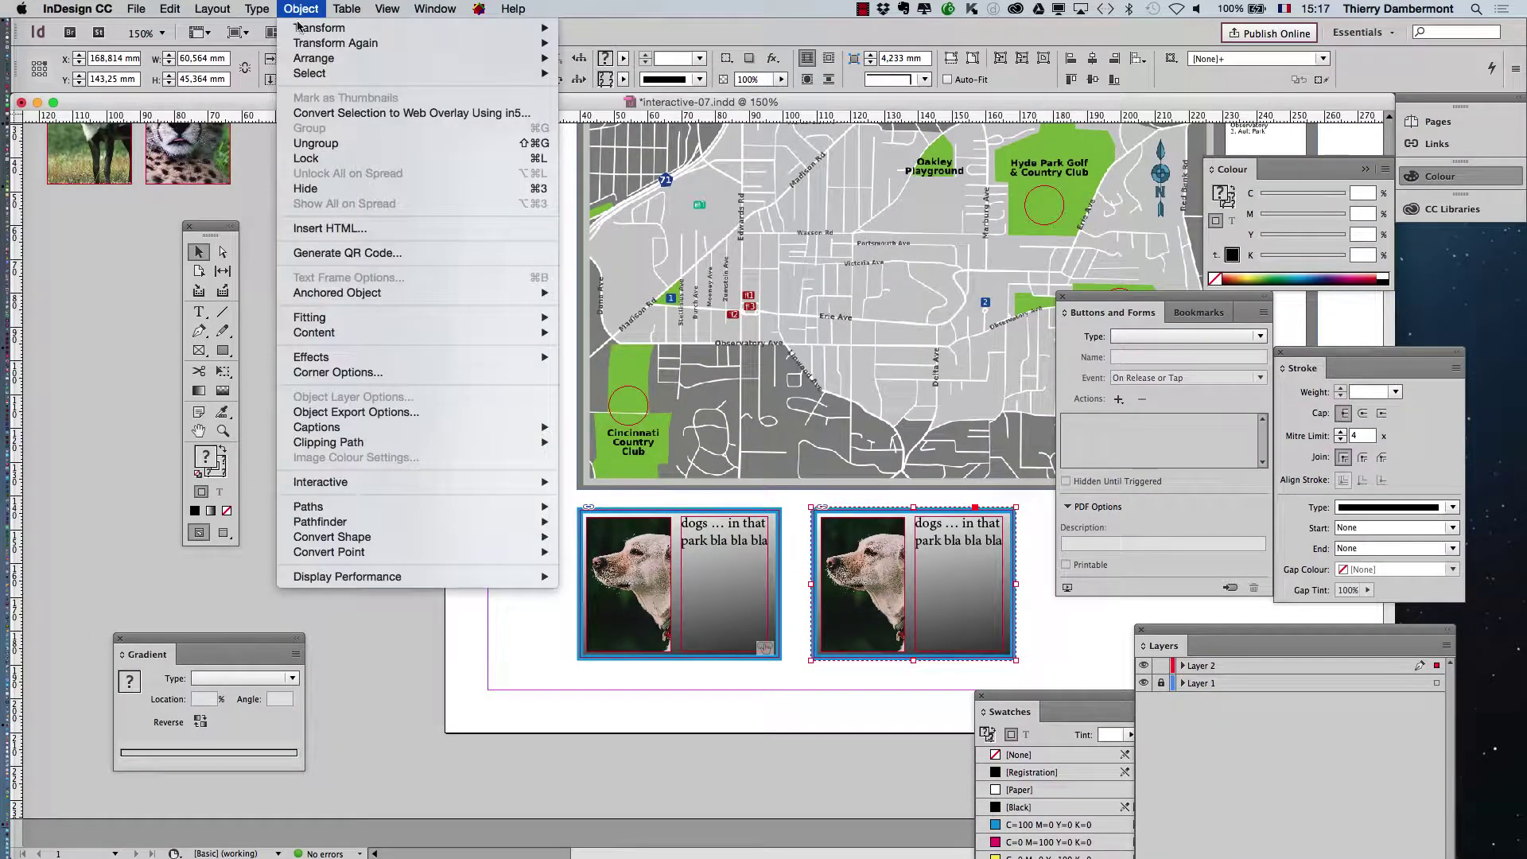
left_click(316, 143)
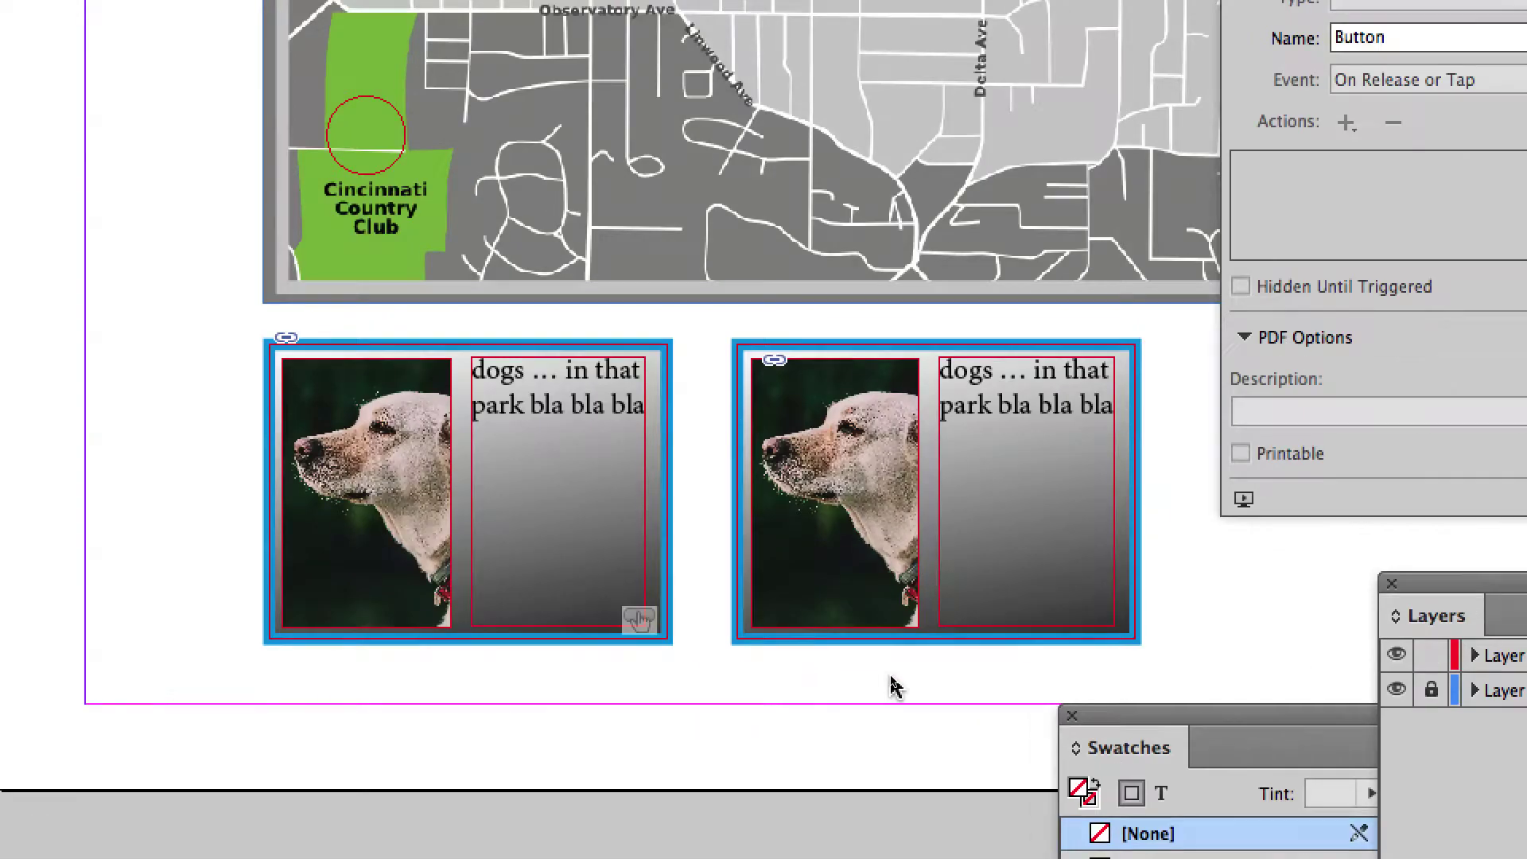
left_click(863, 576)
key("Delete")
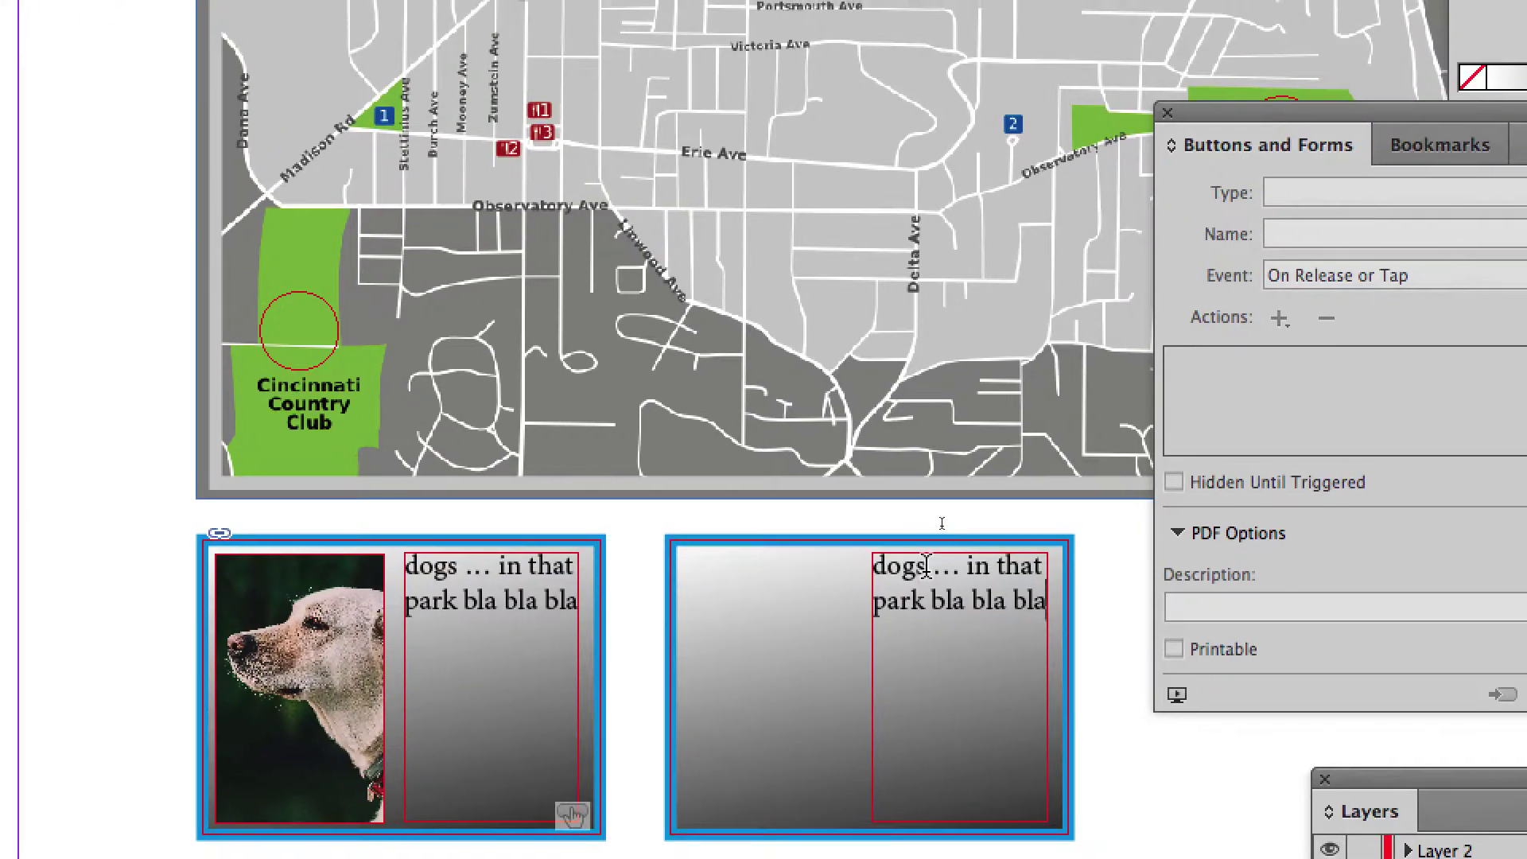
double_click(901, 550)
type("ch")
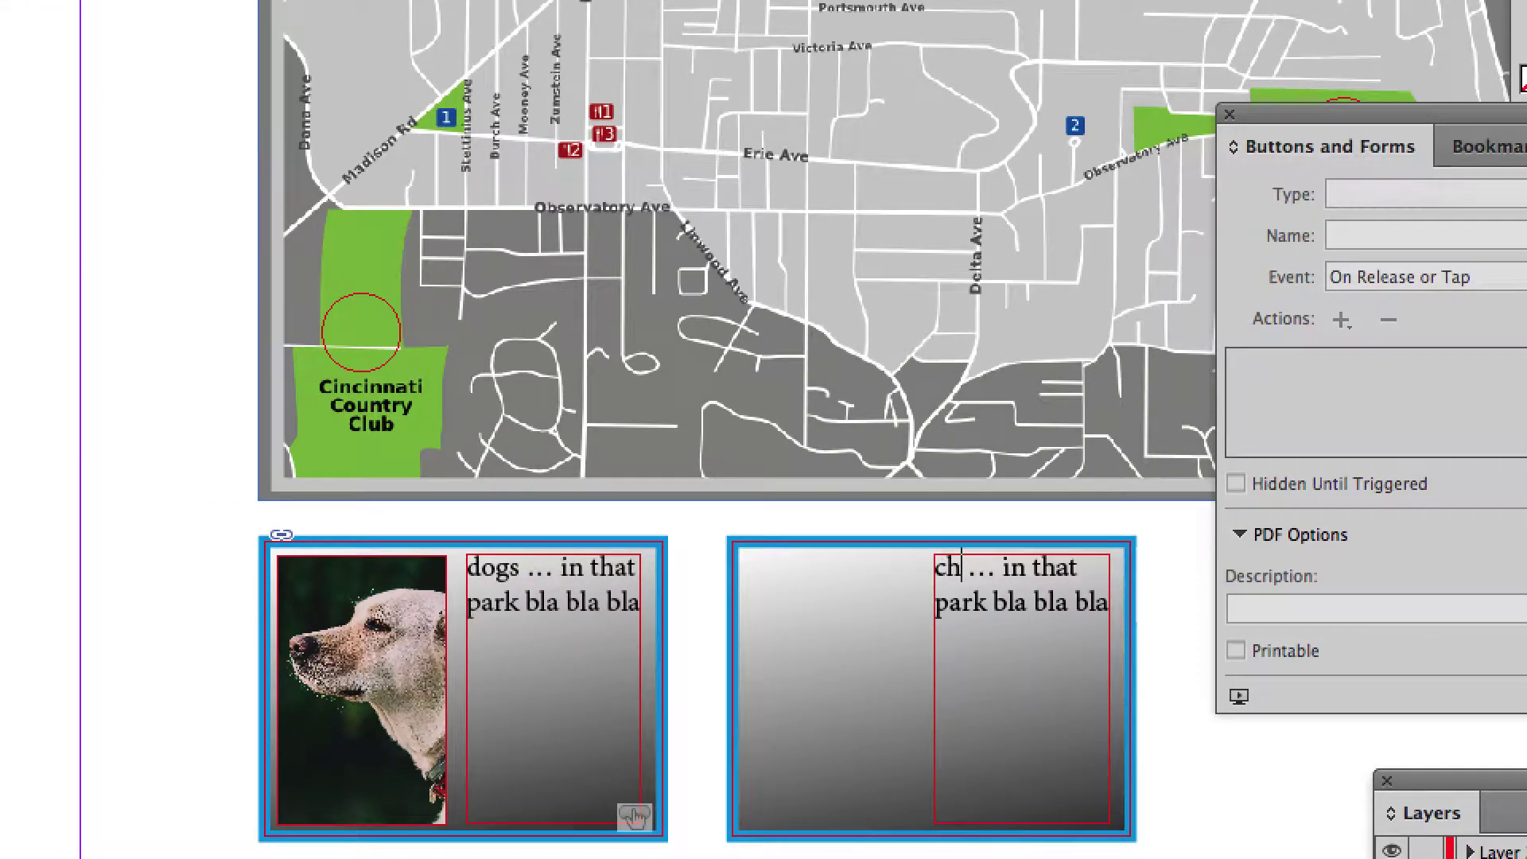
type("eetah")
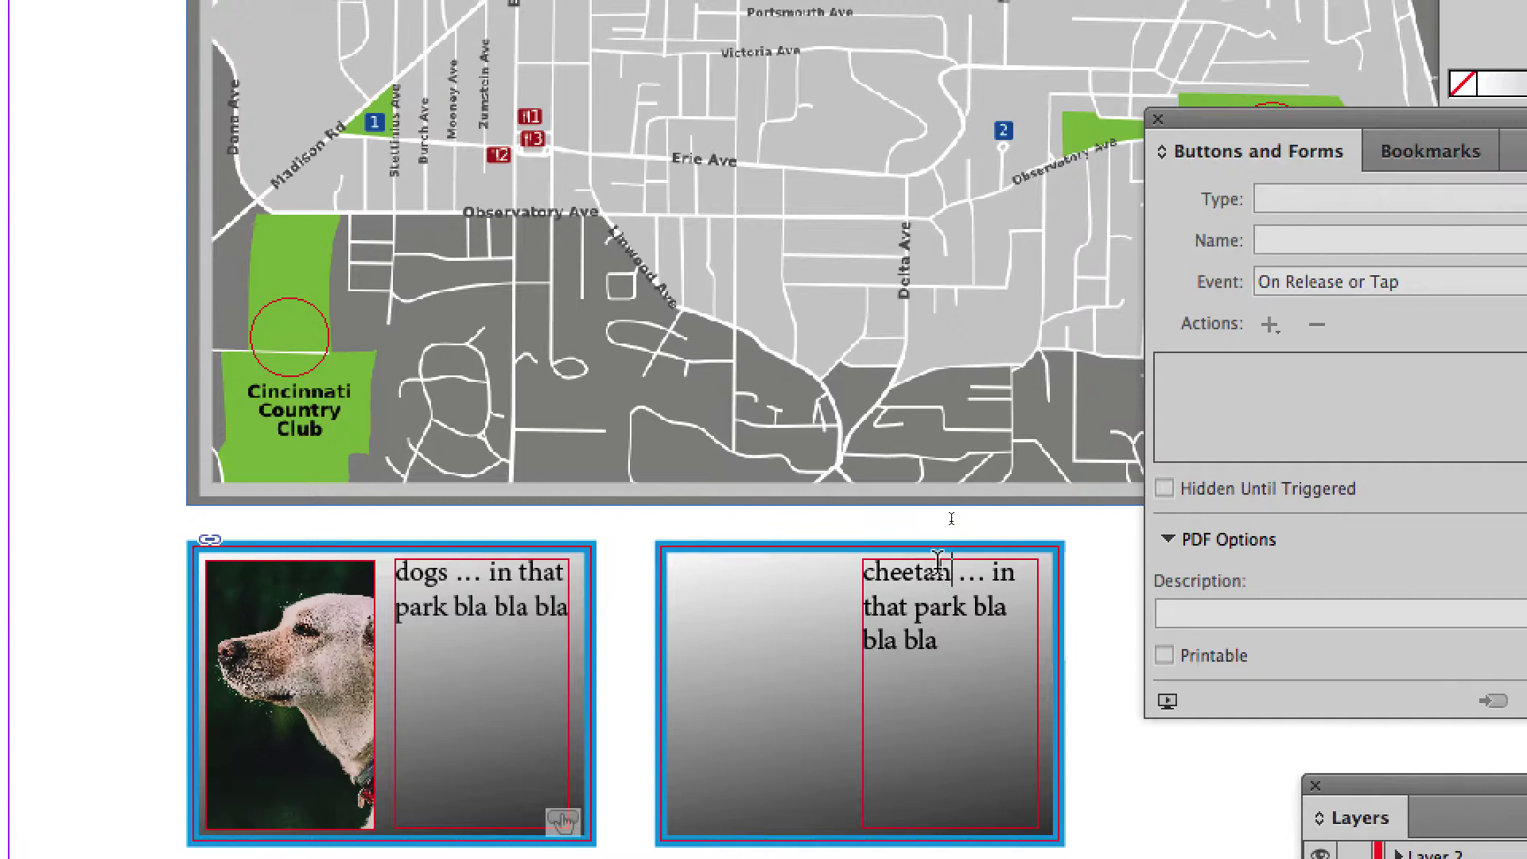
type("s")
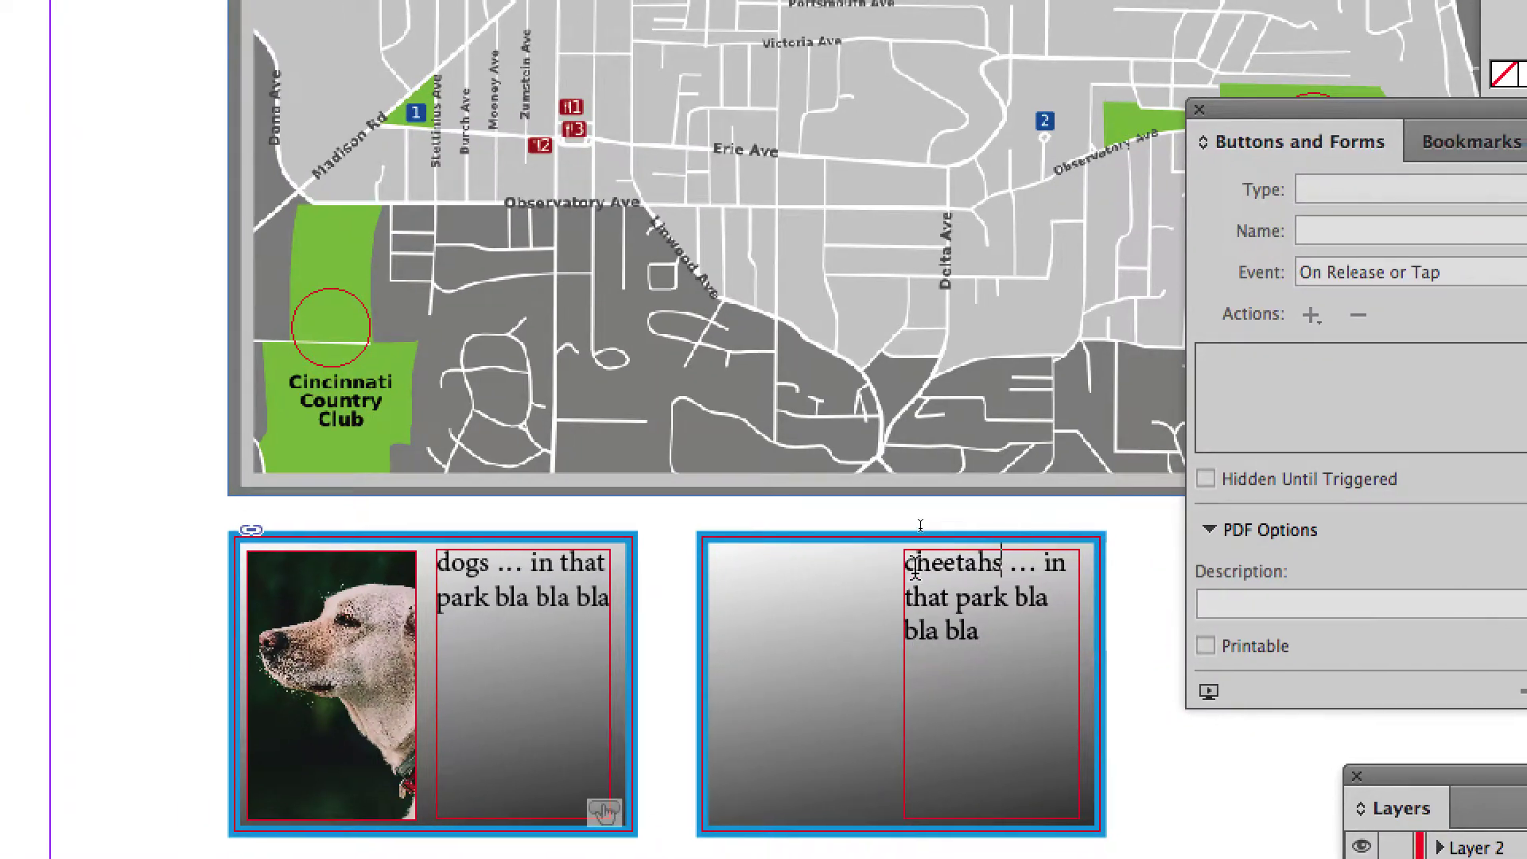
left_click_drag(911, 566, 924, 566)
type("C")
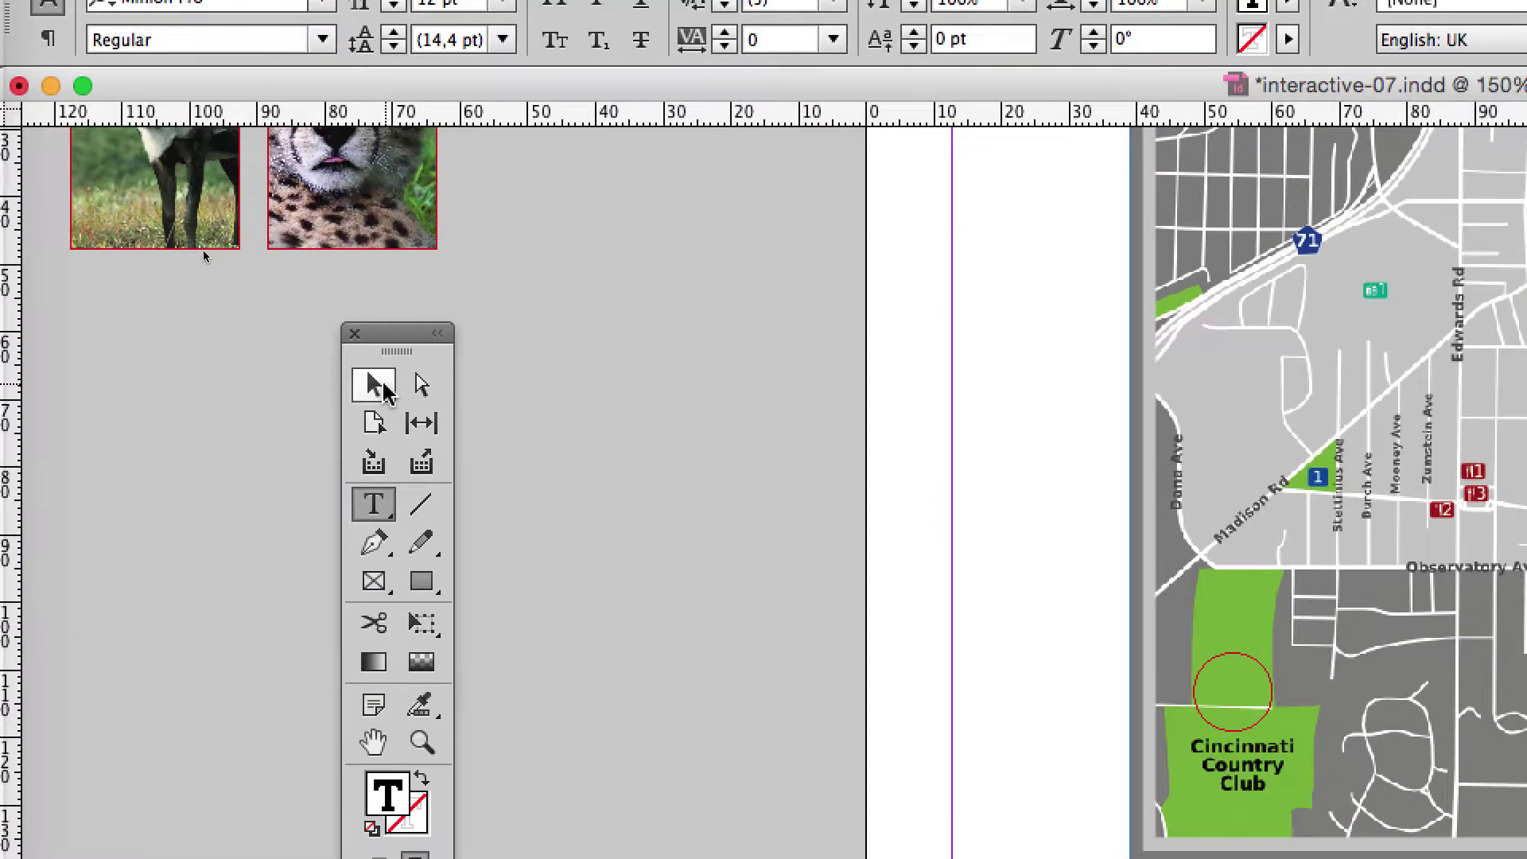
Step: Drag the cheetah photo from the pasteboard onto the card's left side and select the card
left_click(383, 390)
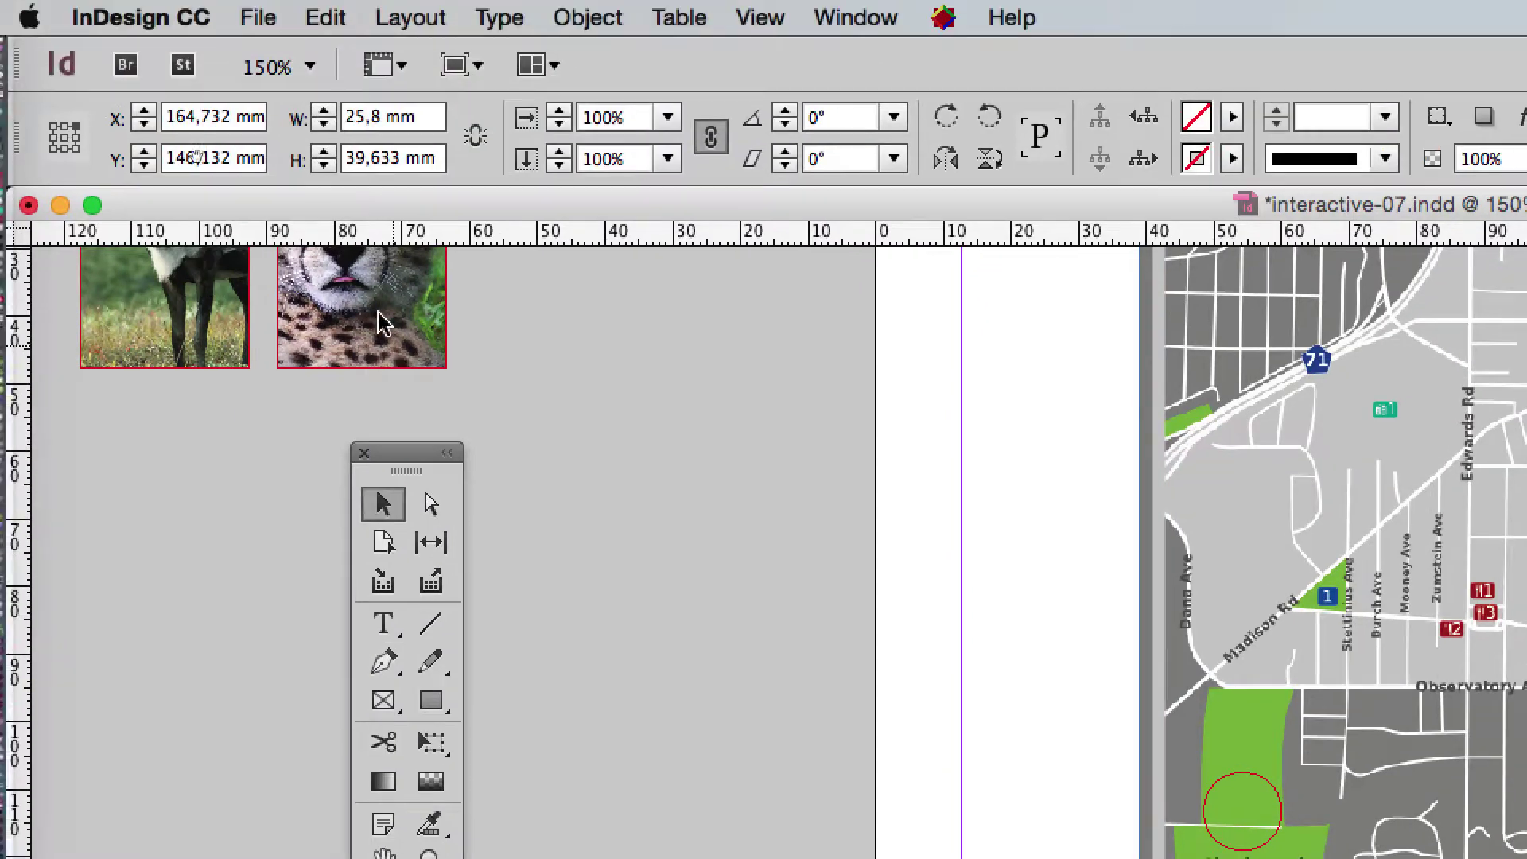
left_click(412, 209)
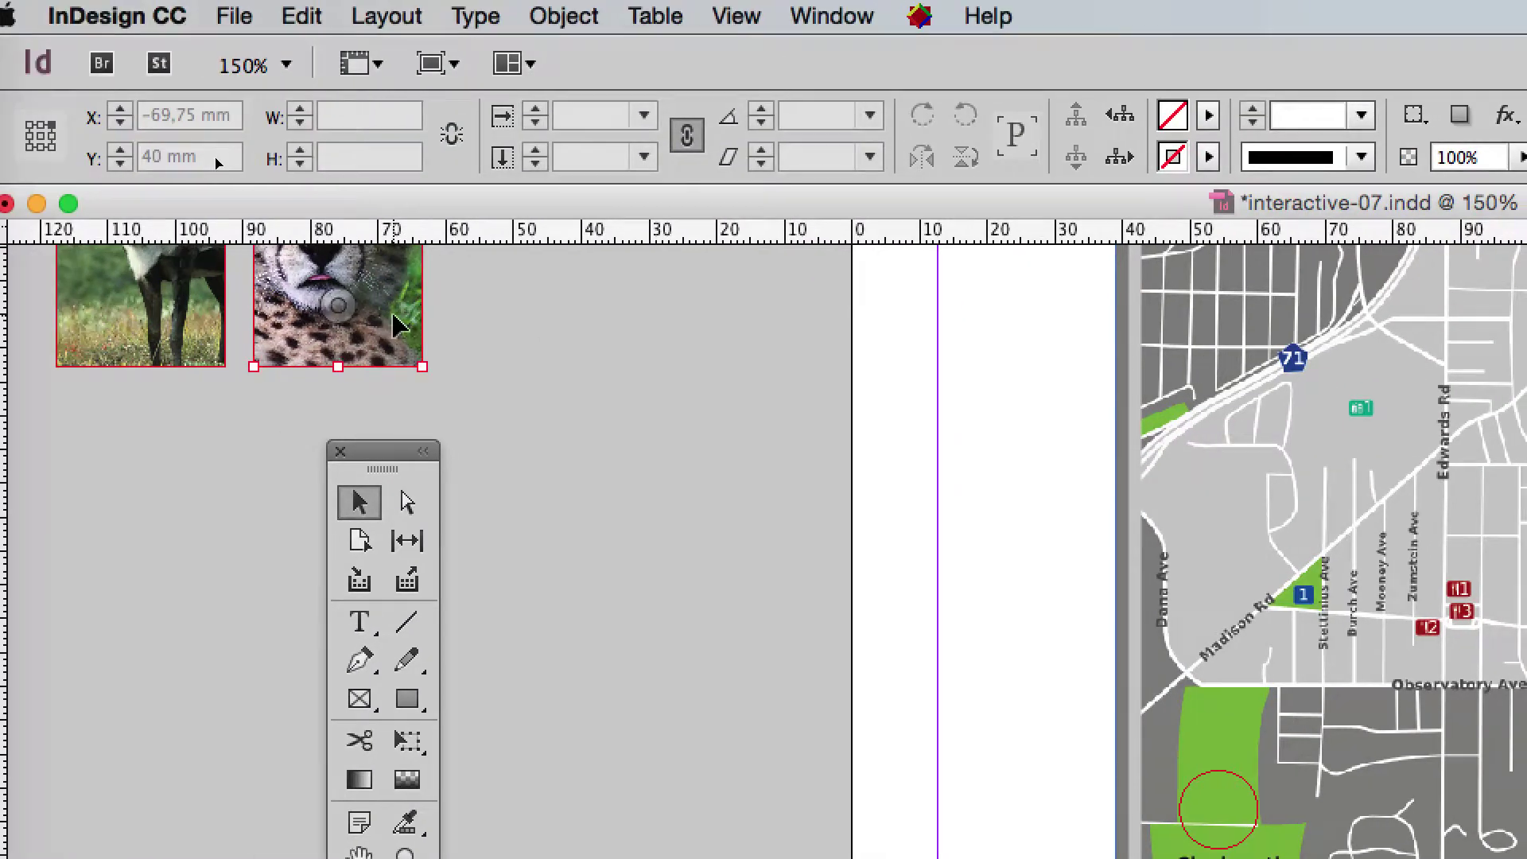
left_click_drag(397, 325, 1526, 858)
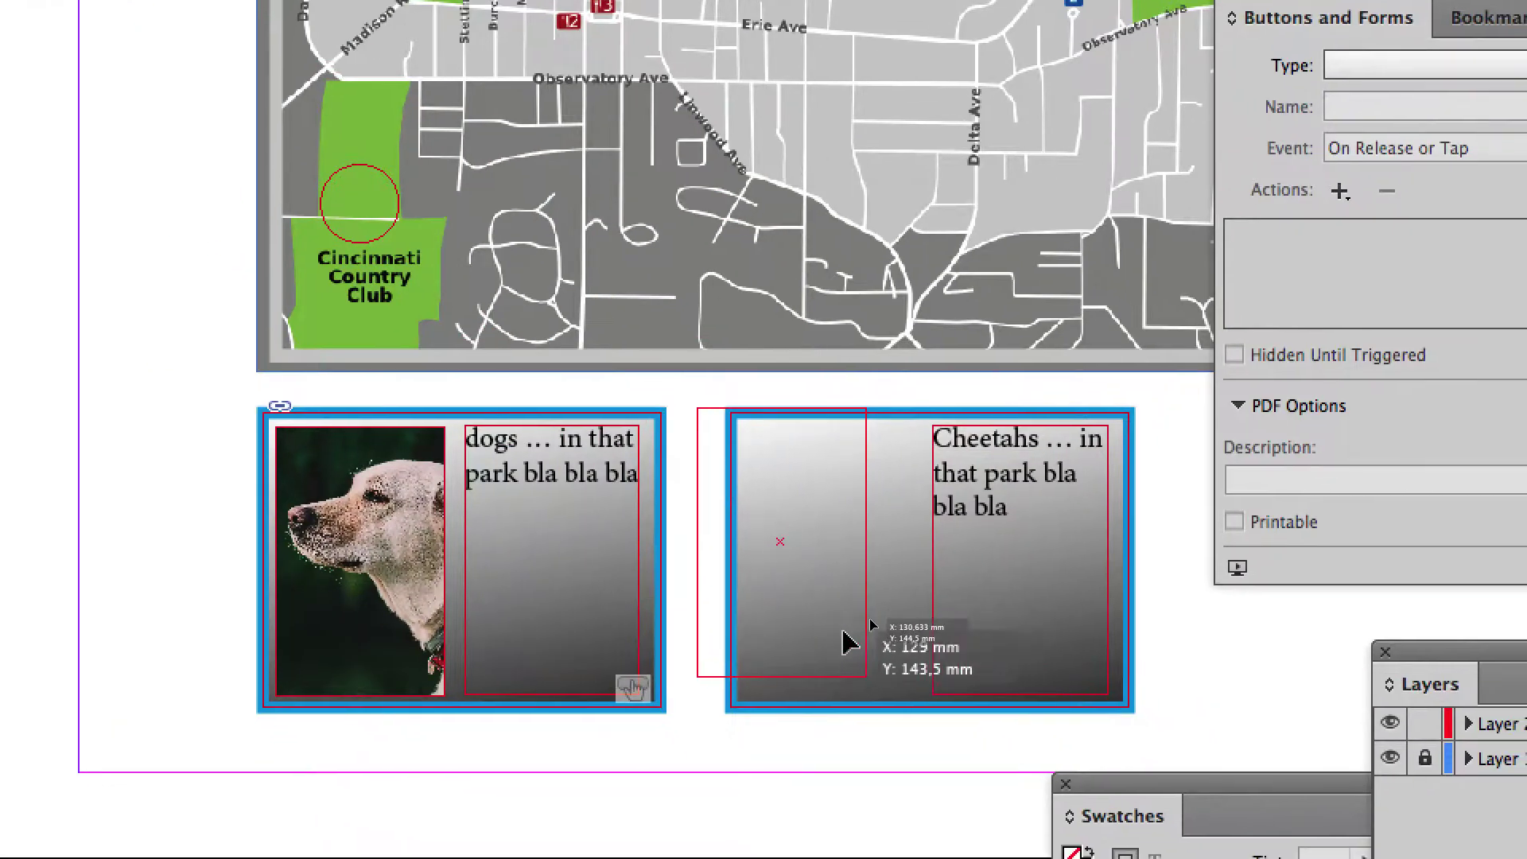
mouse_move(843, 631)
left_mouse_down()
mouse_move(881, 642)
mouse_move(855, 641)
left_mouse_up()
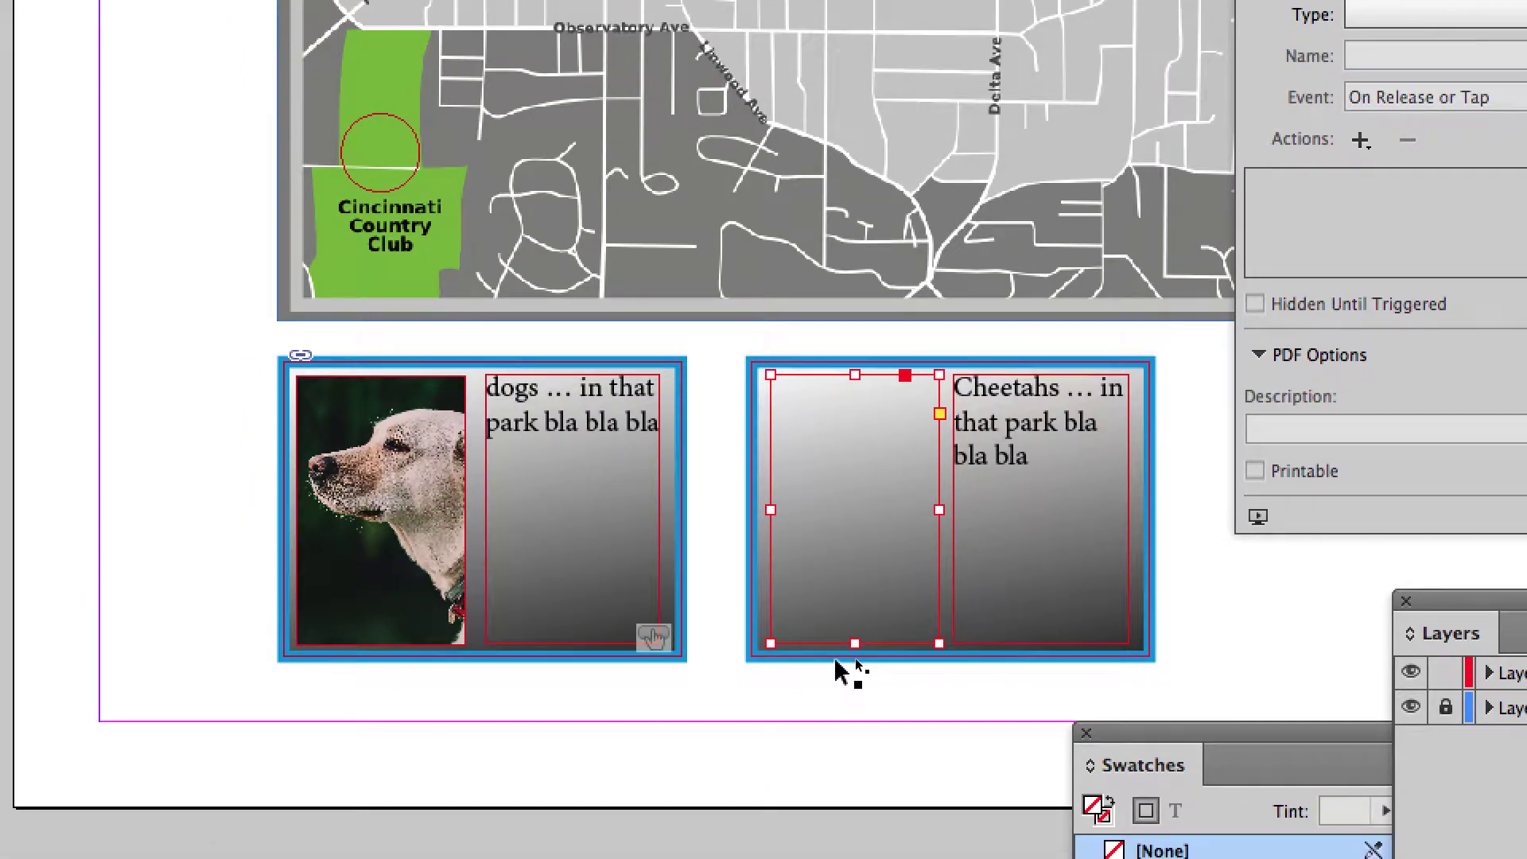
left_click(841, 666)
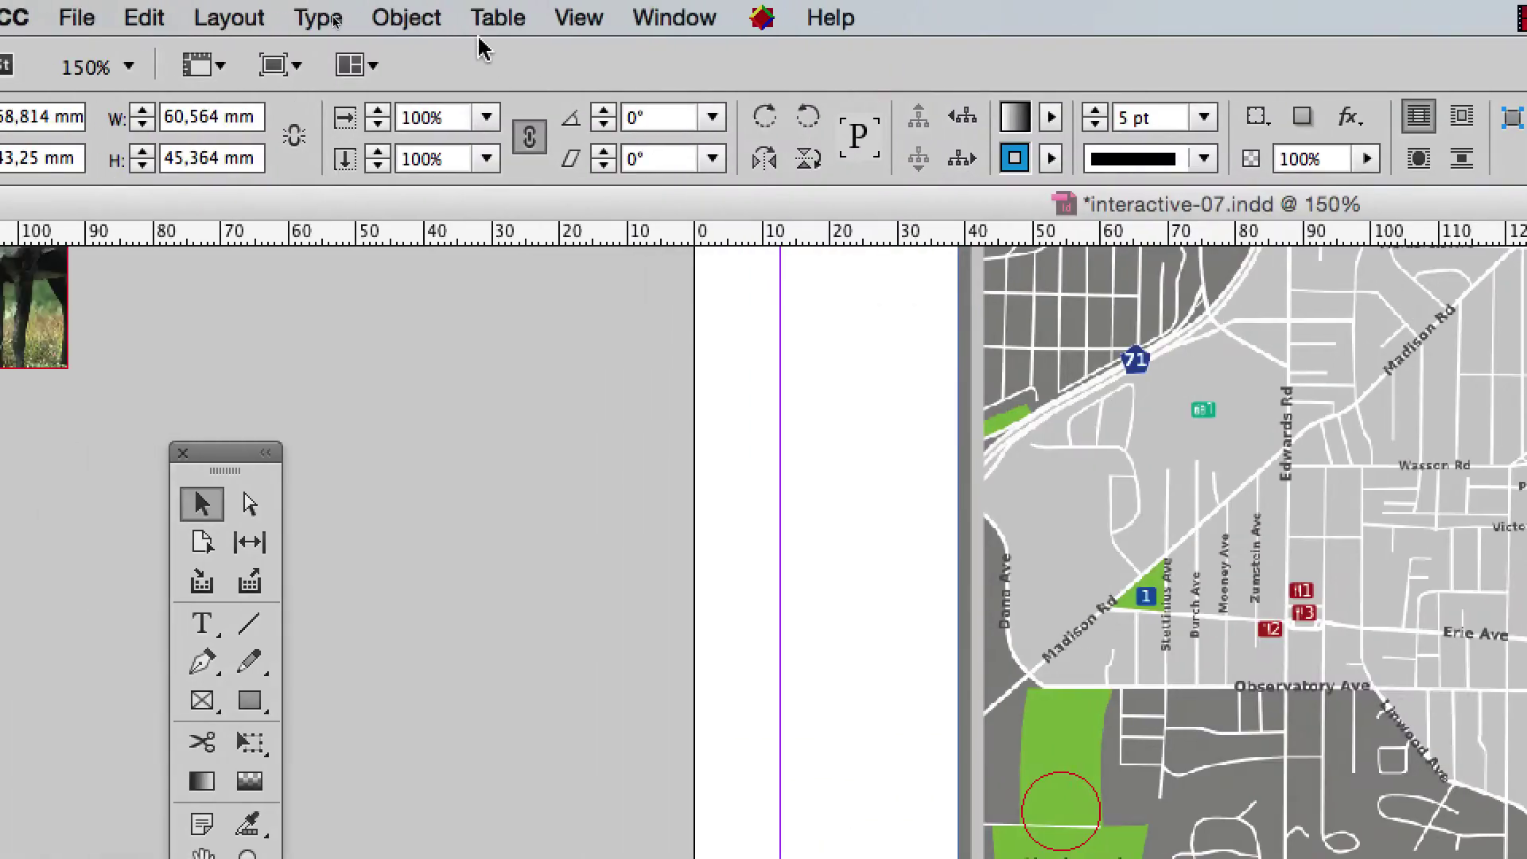
left_click(405, 13)
Step: Send the cheetah card selection to the back with Object > Arrange > Send to Back
mouse_move(457, 140)
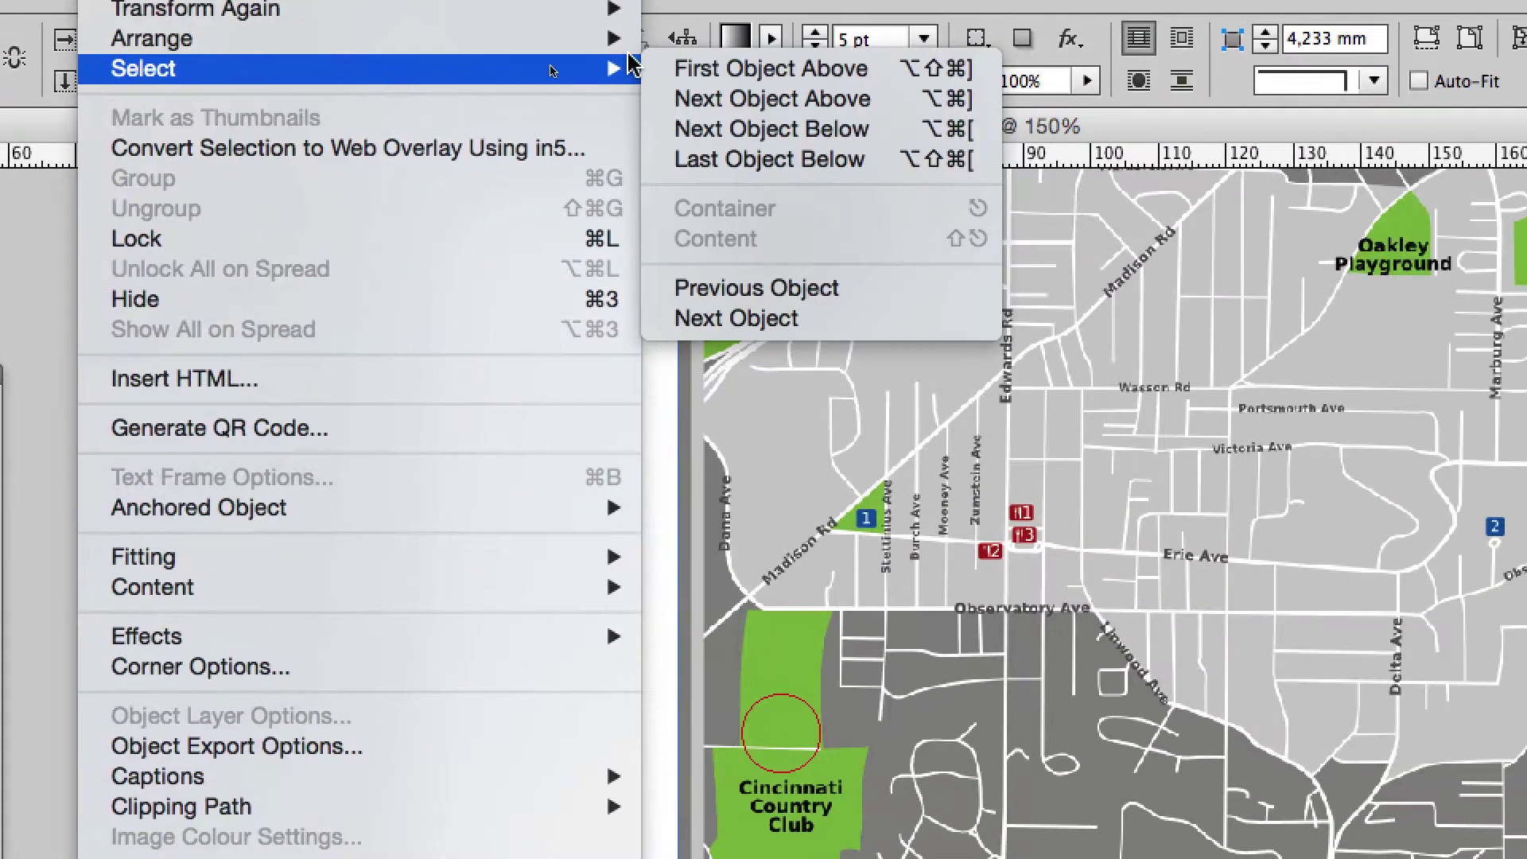
mouse_move(473, 35)
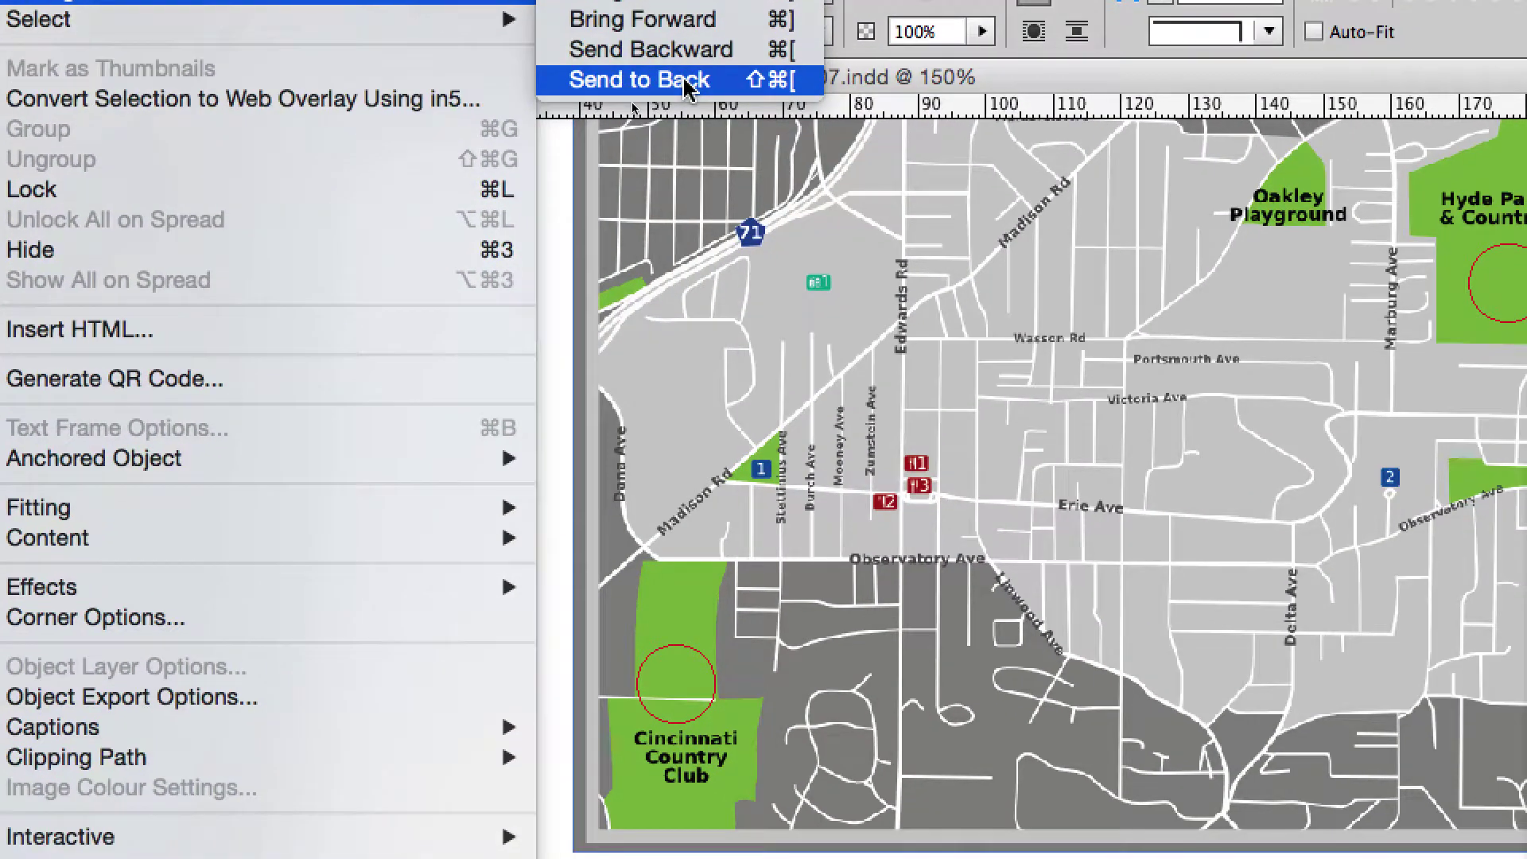
left_click(717, 132)
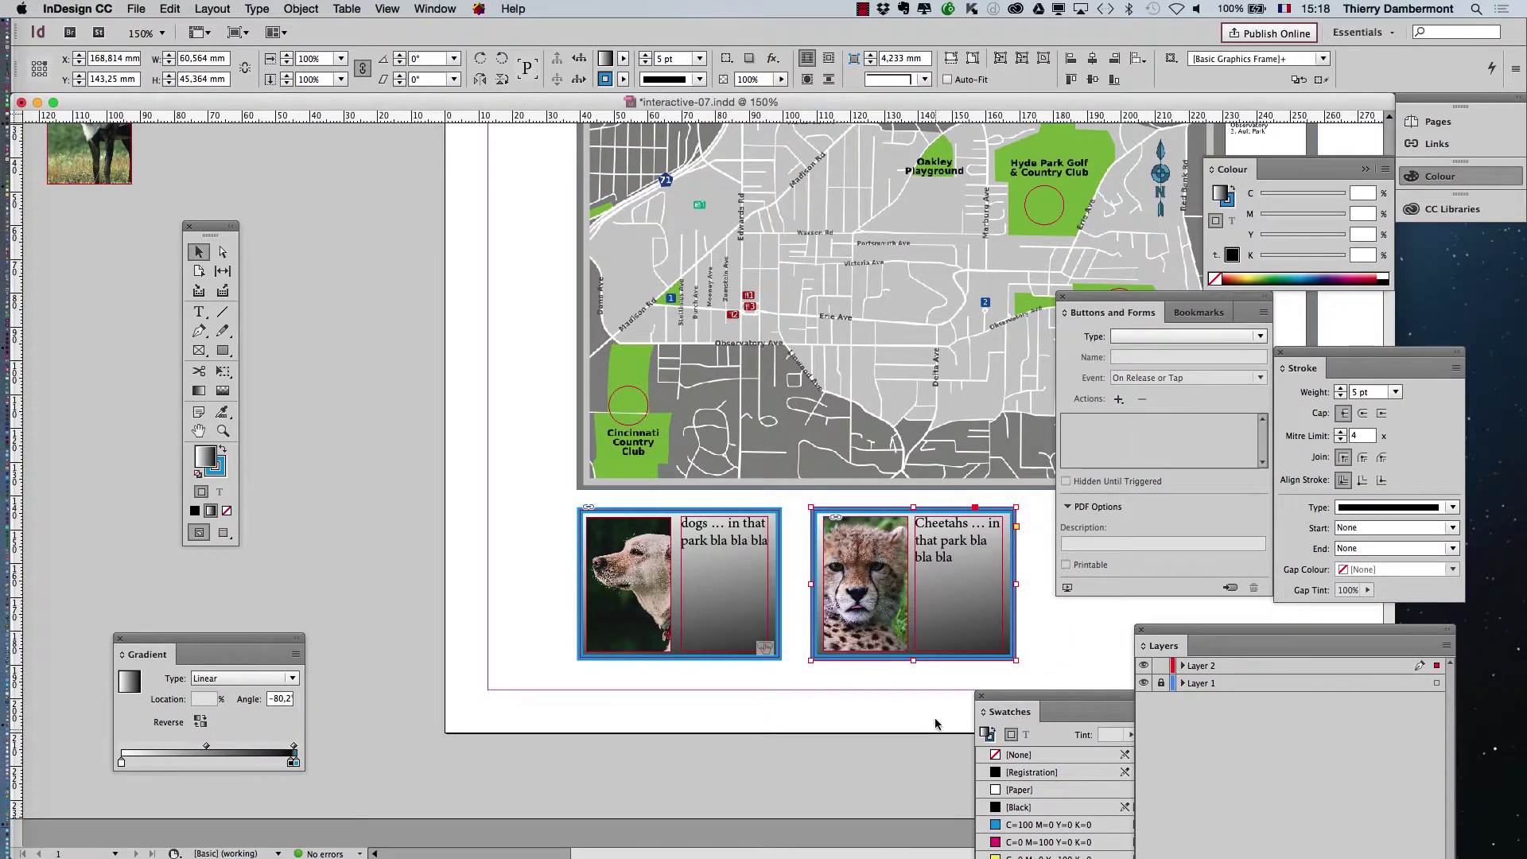
Step: Deselect everything and drag the Swatches panel lower, over the Layers panel
left_click(935, 724)
mouse_move(1033, 695)
left_mouse_down()
mouse_move(1070, 724)
mouse_move(1053, 715)
left_mouse_up()
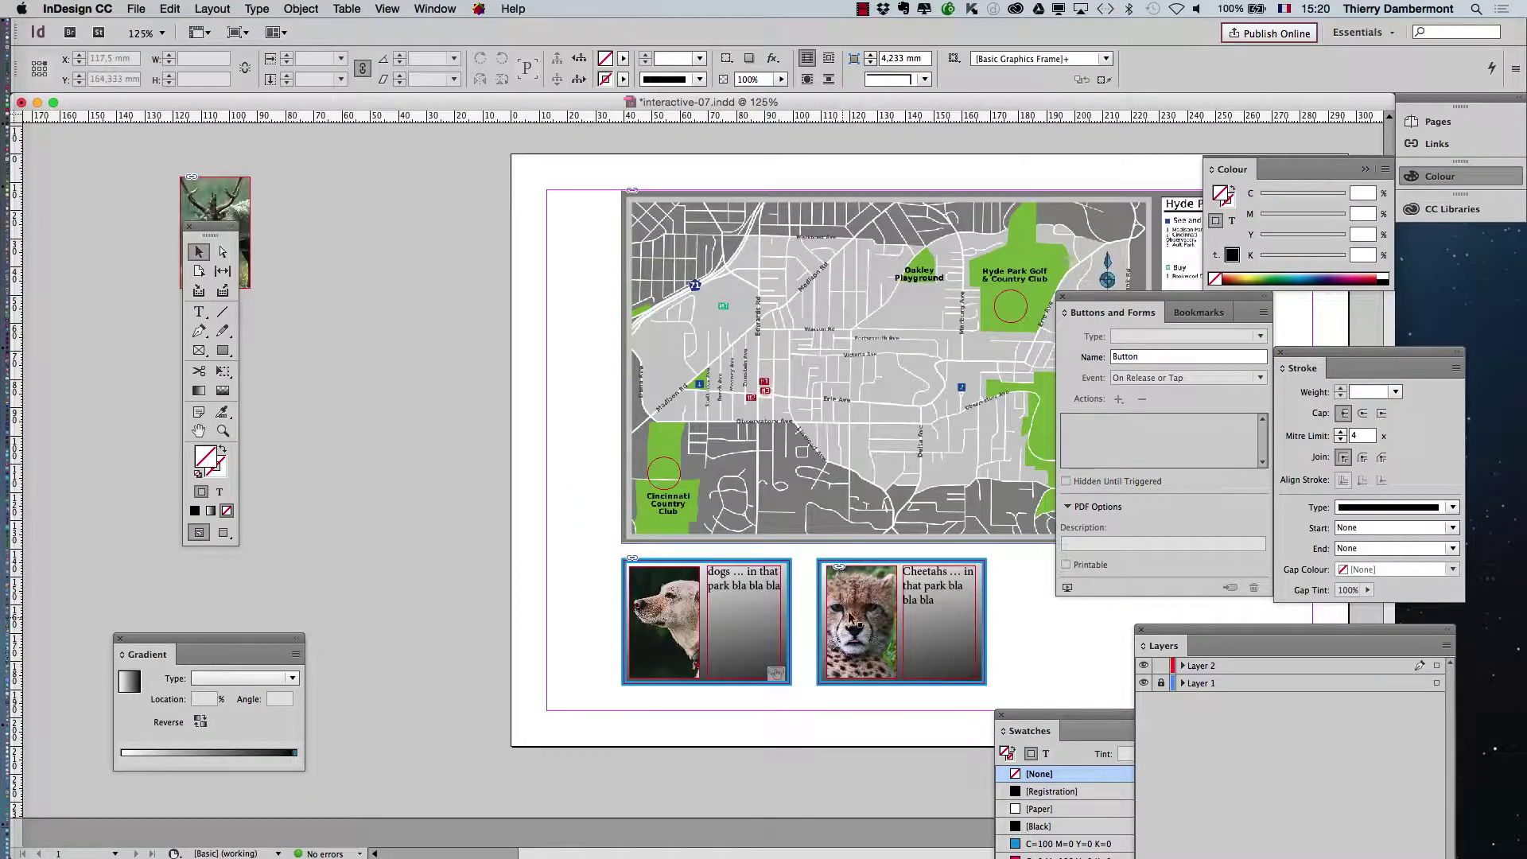
Step: Move the Buttons and Forms and Swatches panels higher up, then select the cheetah card
scroll(850, 617, "right", 5)
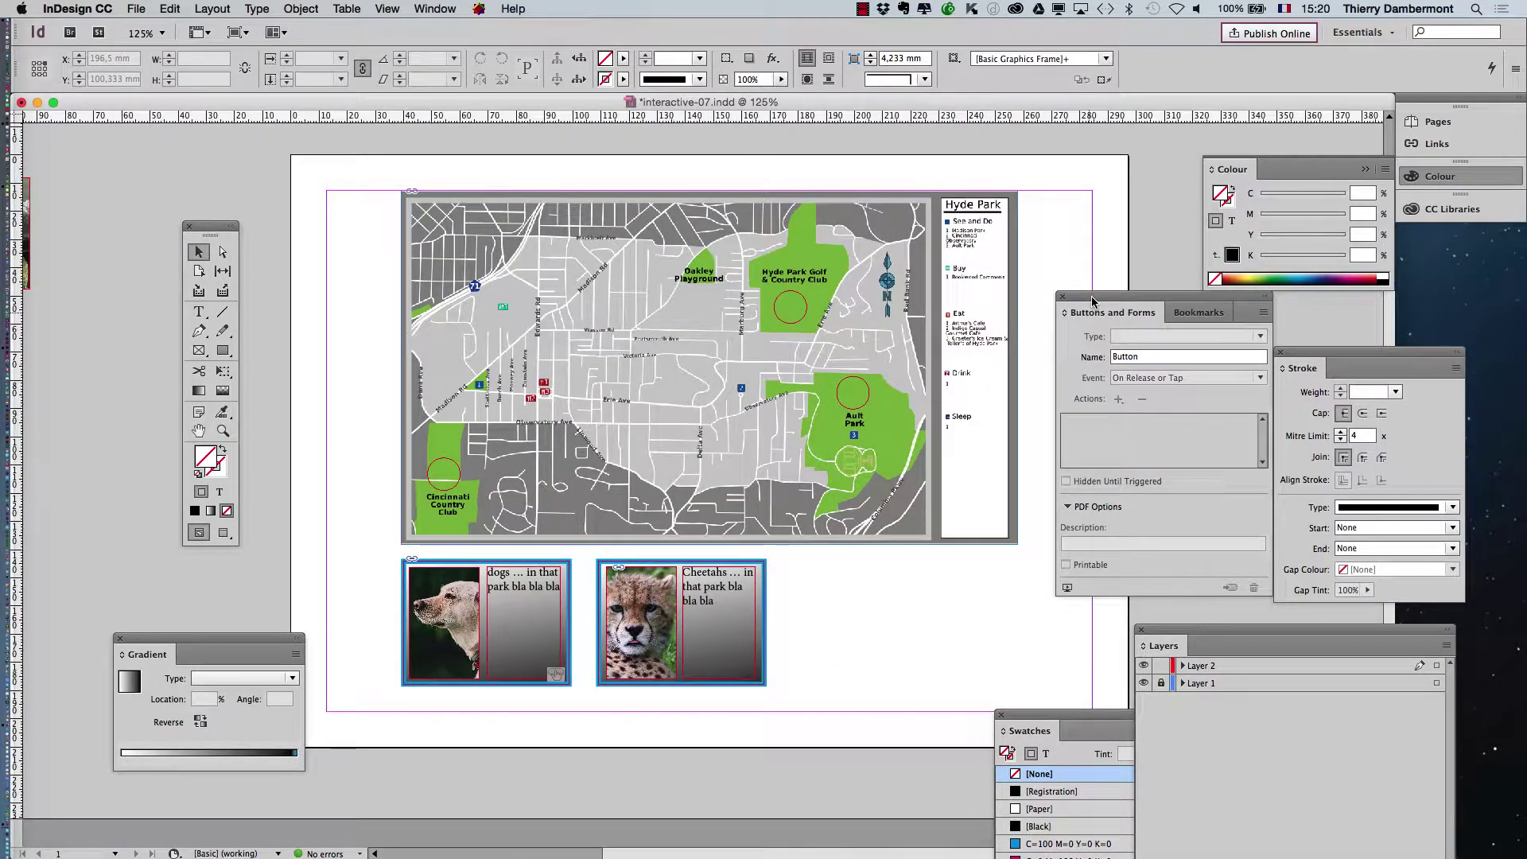
left_click_drag(1092, 301, 1192, 145)
left_click_drag(1034, 731, 1174, 551)
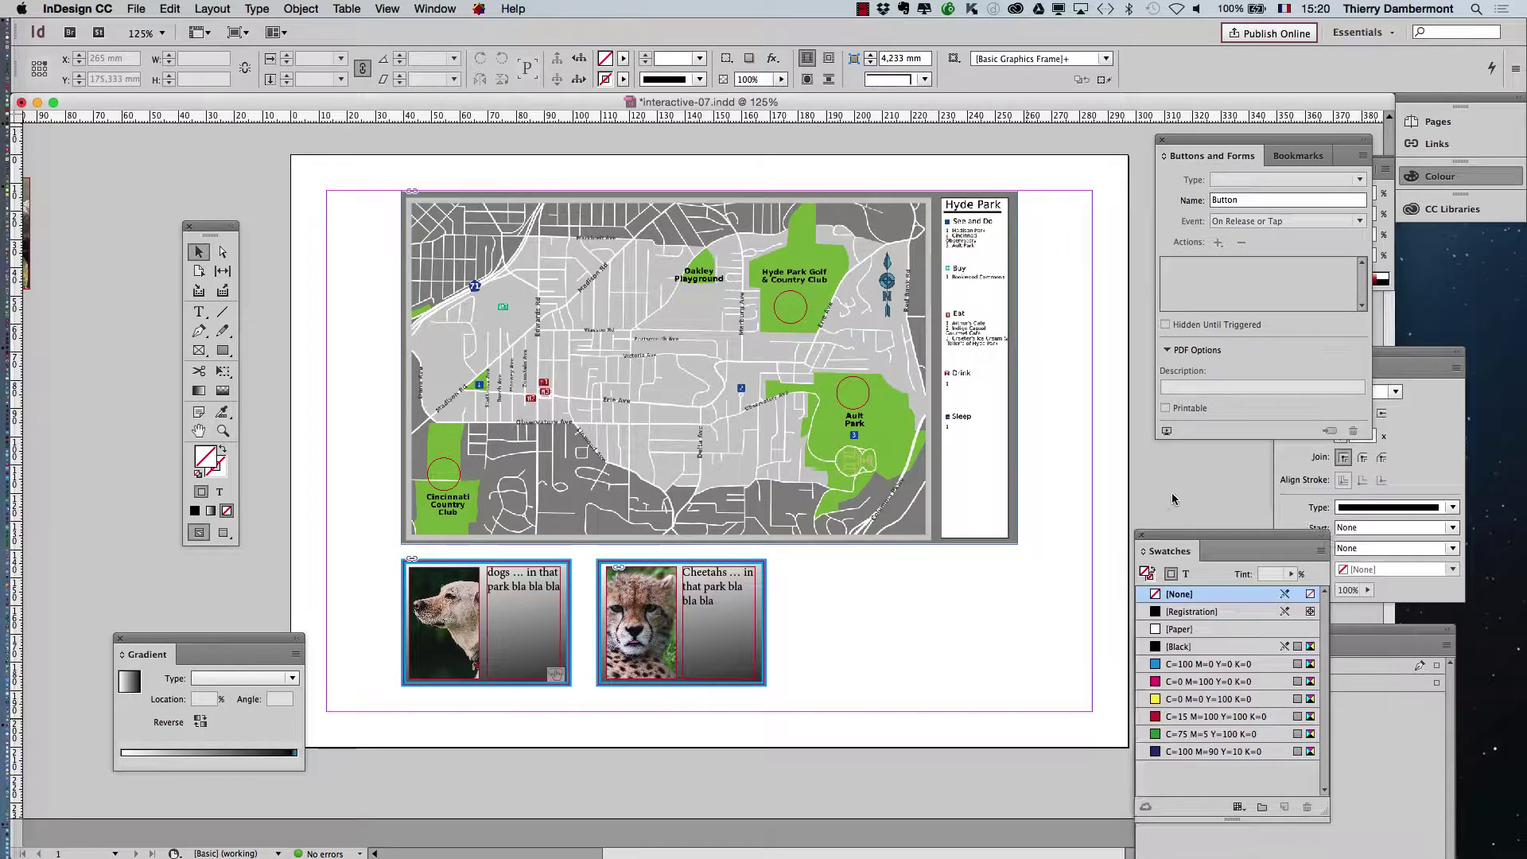
left_click(685, 648)
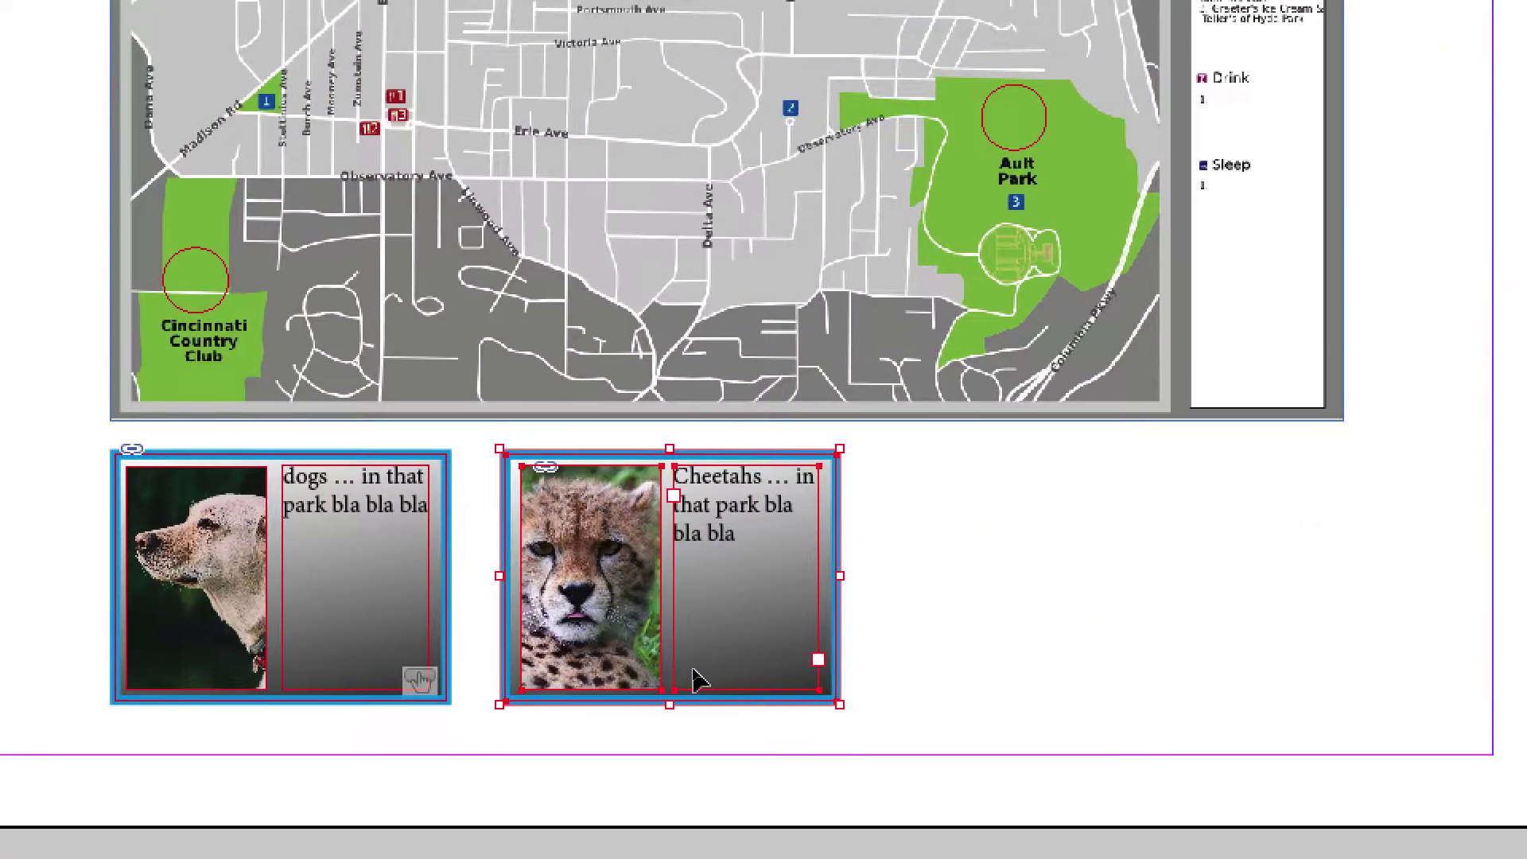
left_click(703, 714)
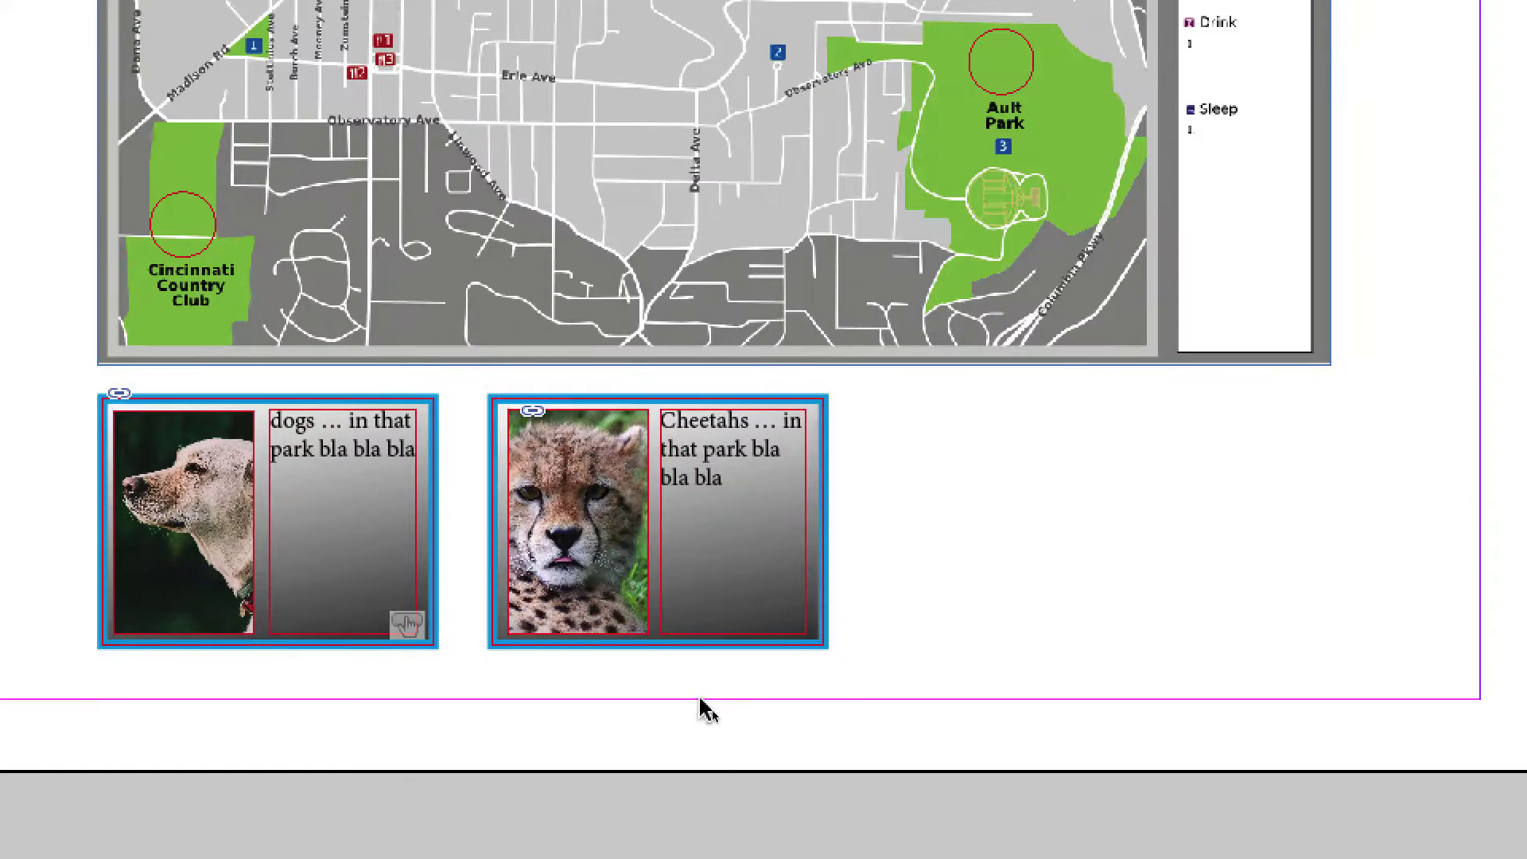
left_click(513, 620)
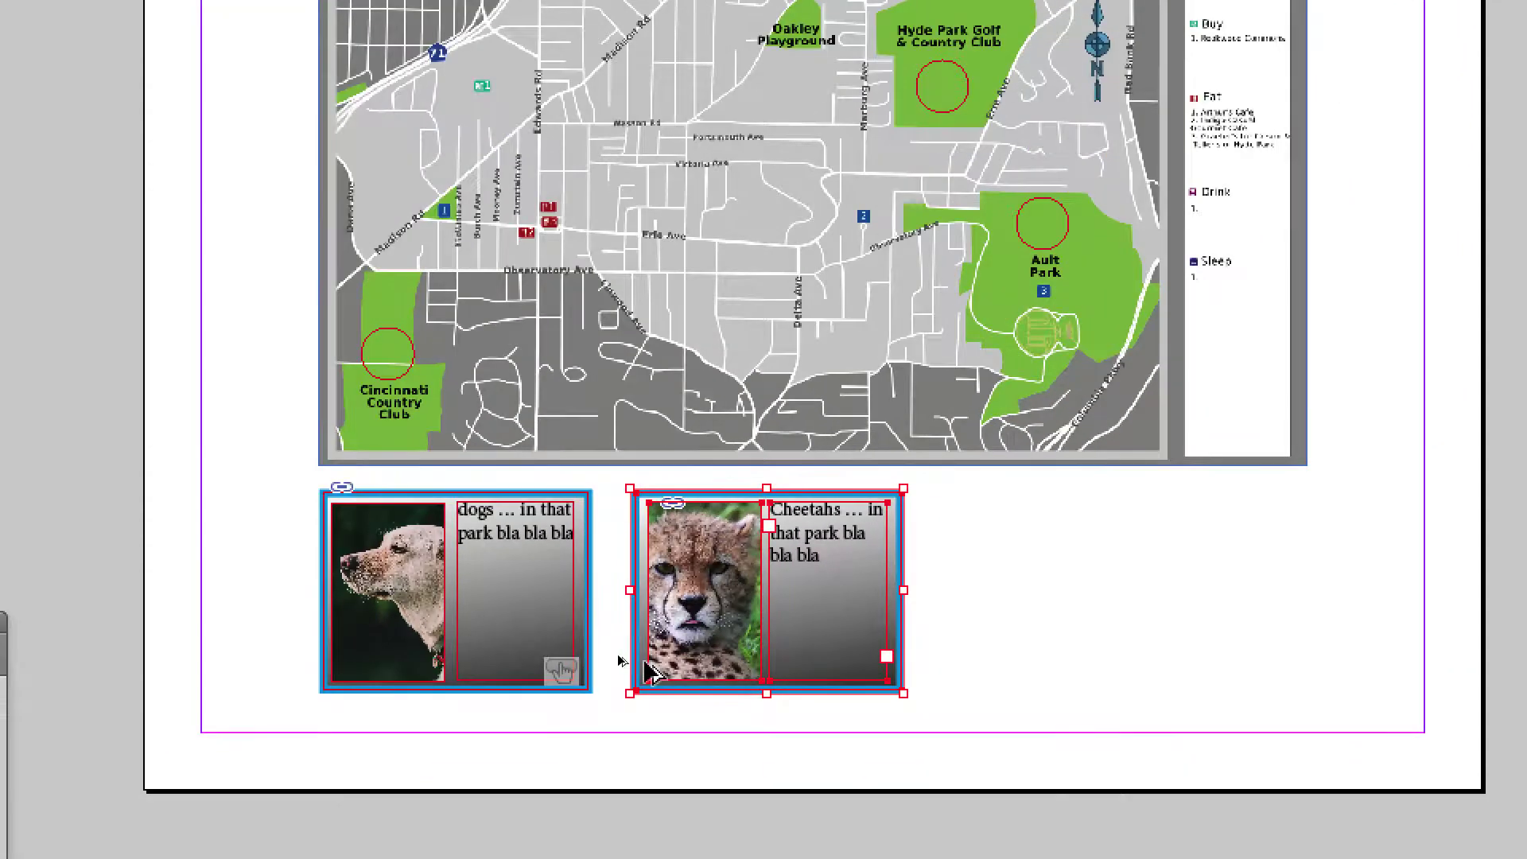
Step: Draw a rectangle frame snapped to the full 297 × 210 mm page edges
left_click(337, 453)
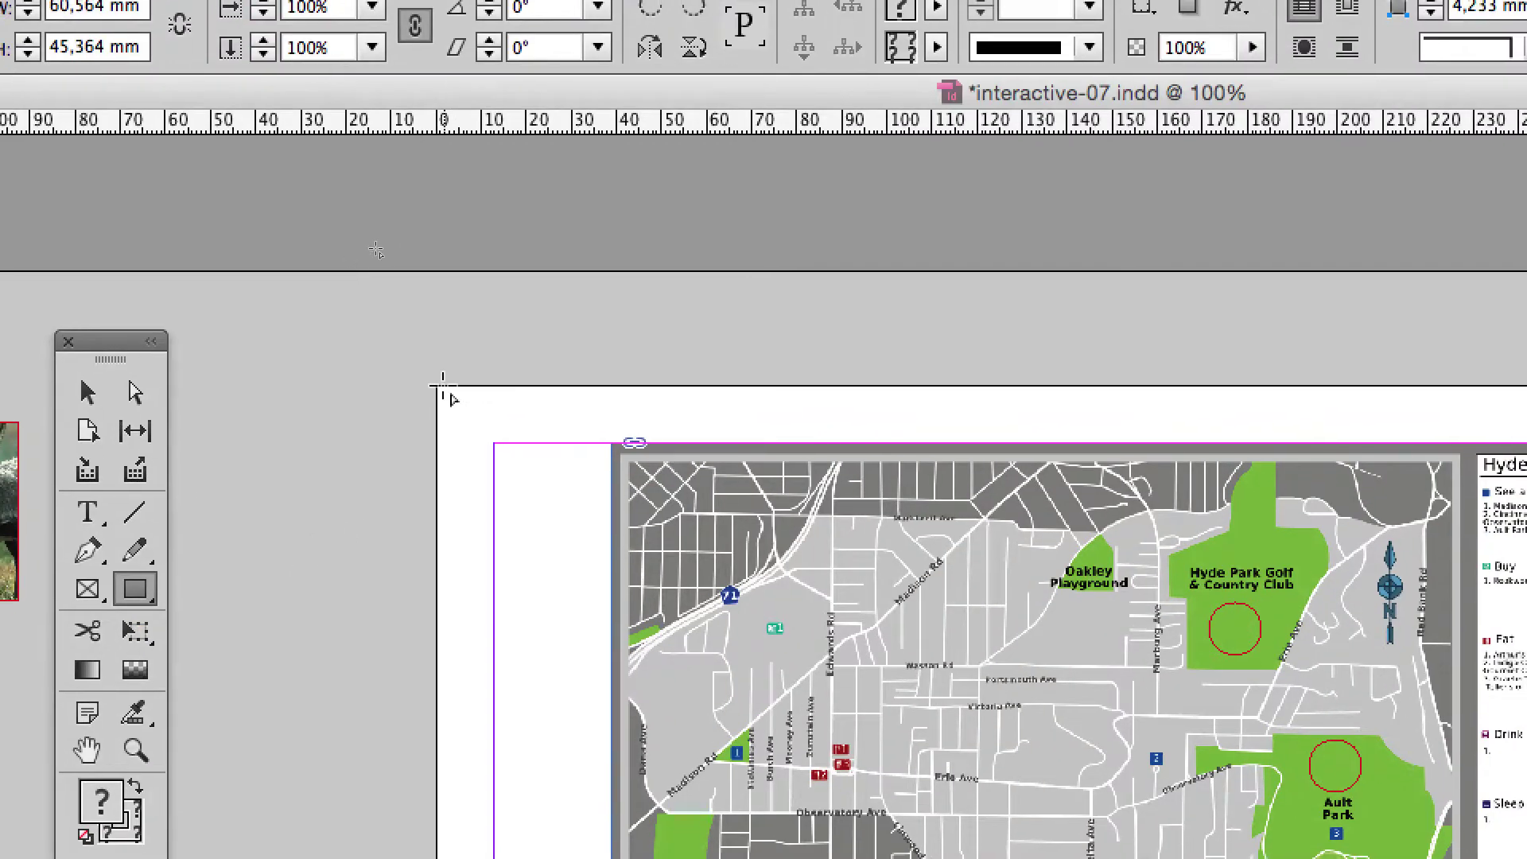
left_click_drag(443, 388, 635, 596)
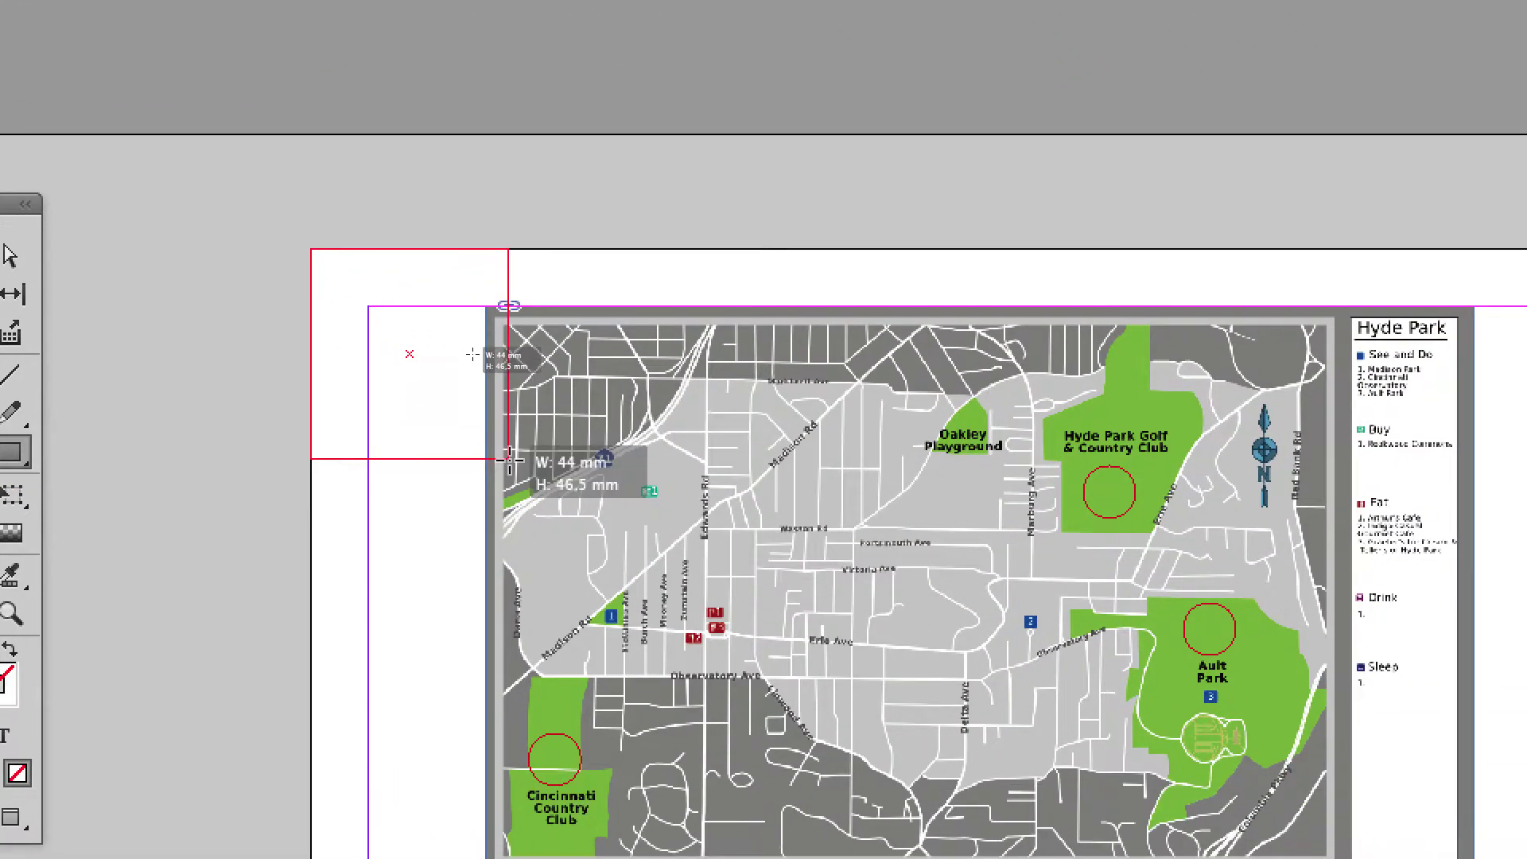
left_click_drag(510, 459, 1526, 858)
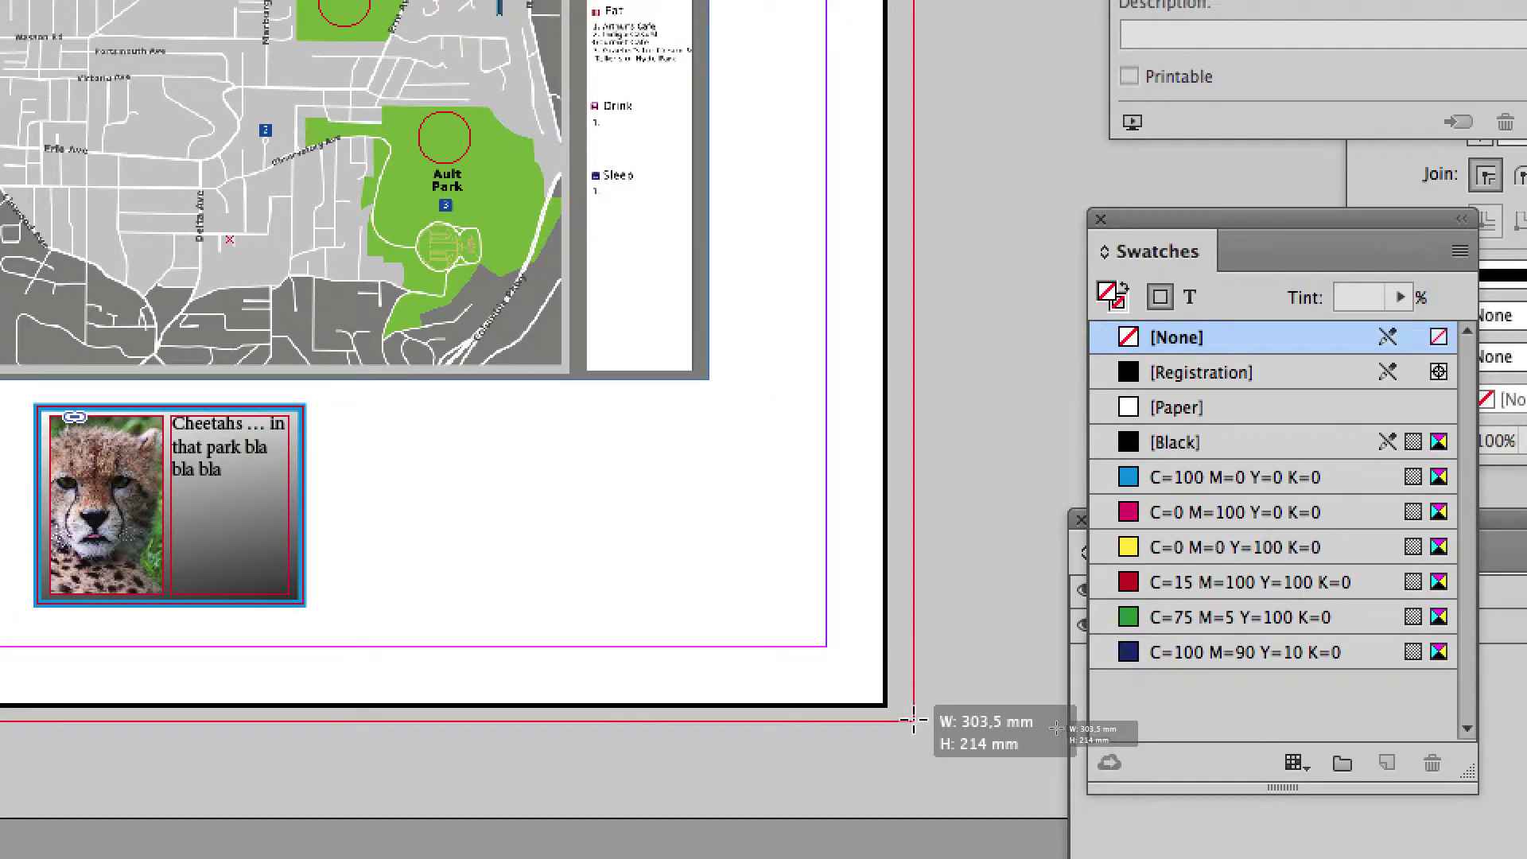
left_click_drag(913, 719, 890, 712)
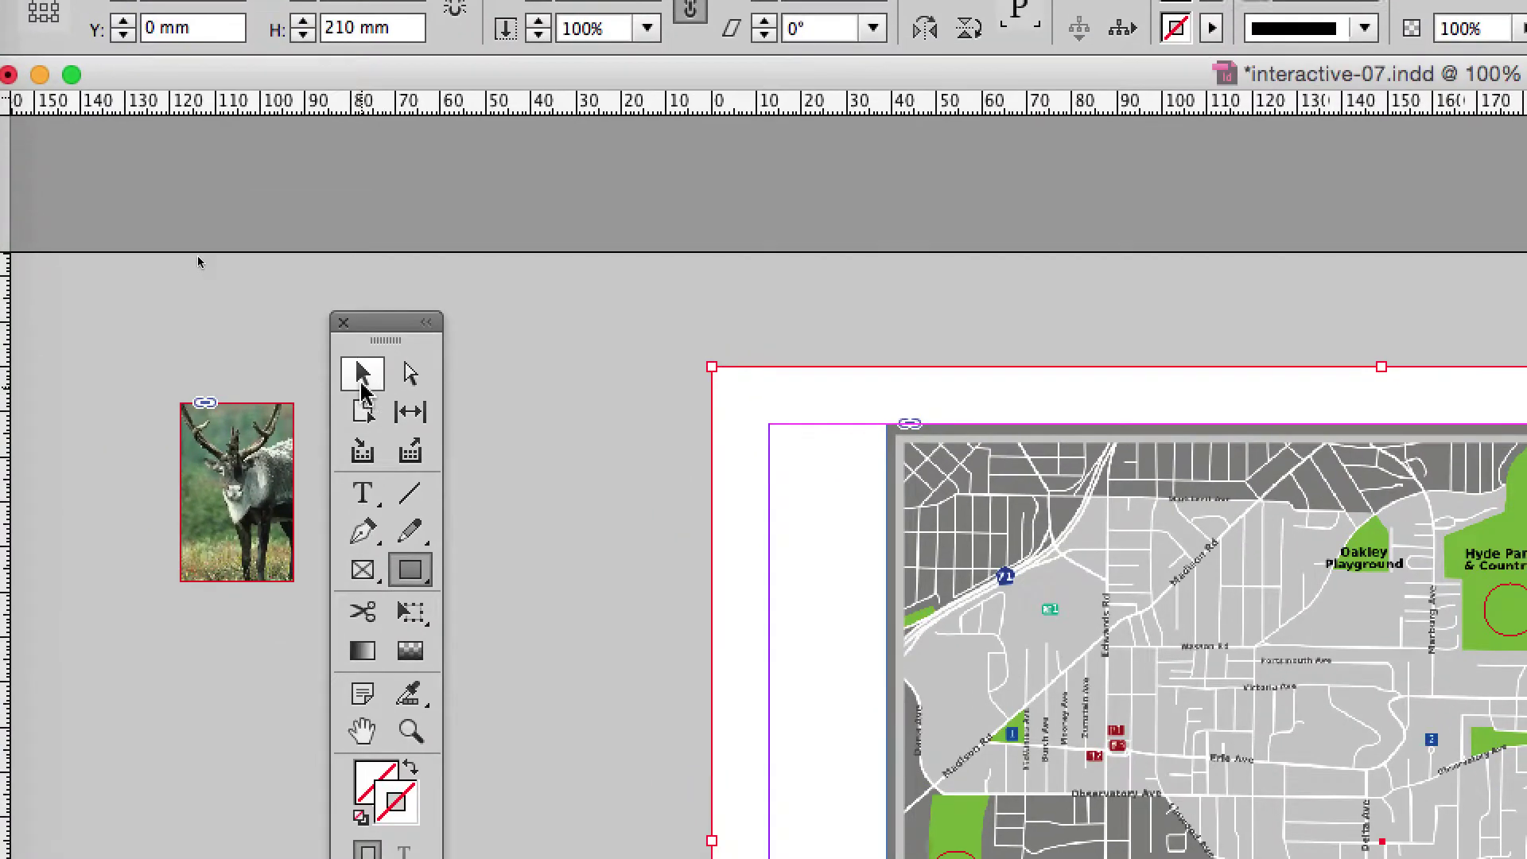
Step: Marquee-select the cheetah card together with the page-sized frame using the Selection tool
left_click(361, 380)
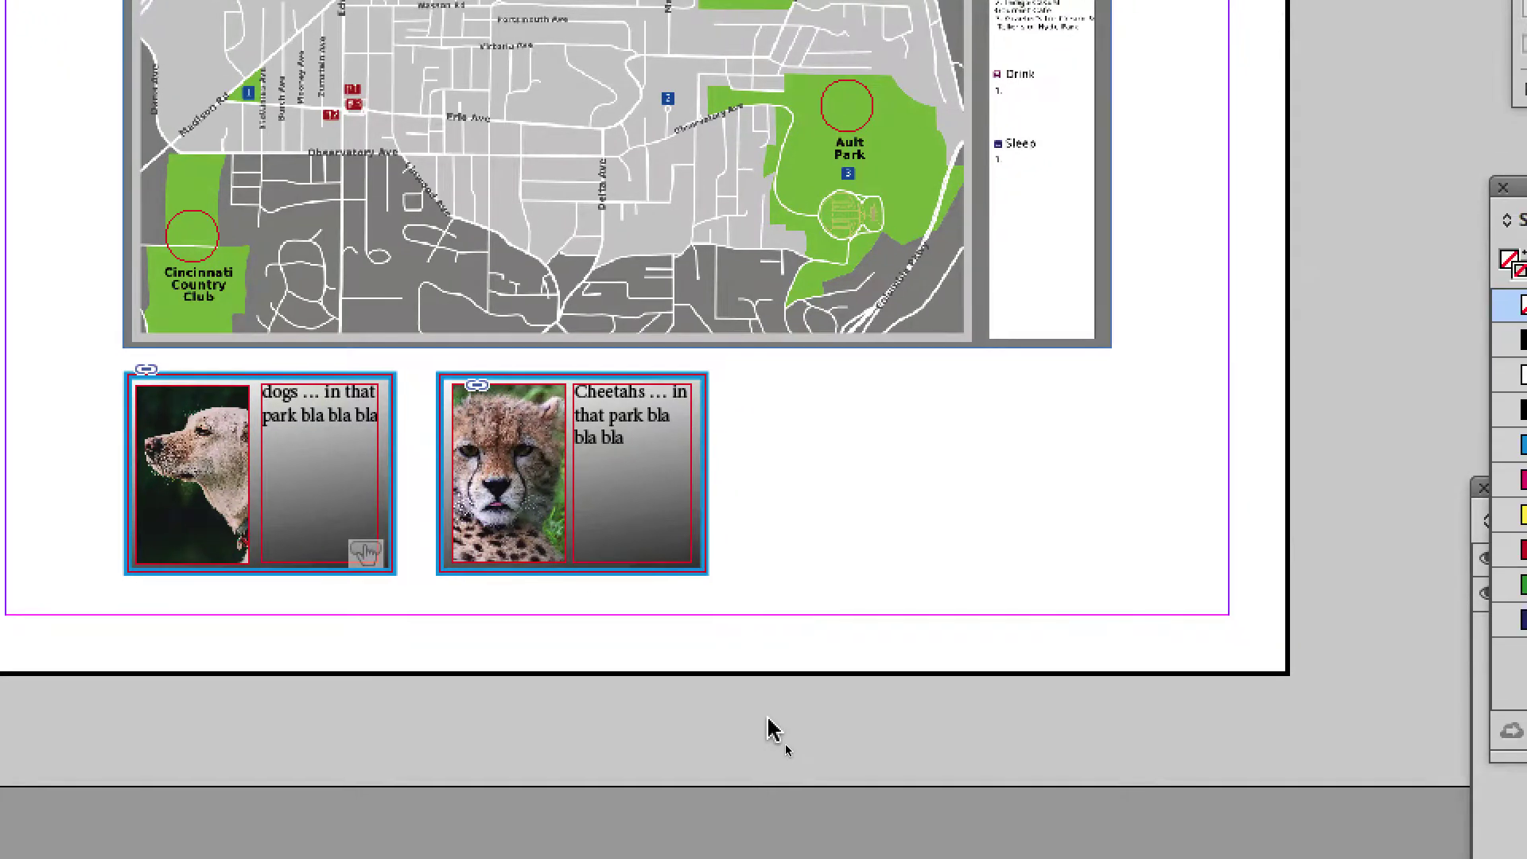
left_click_drag(775, 732, 549, 482)
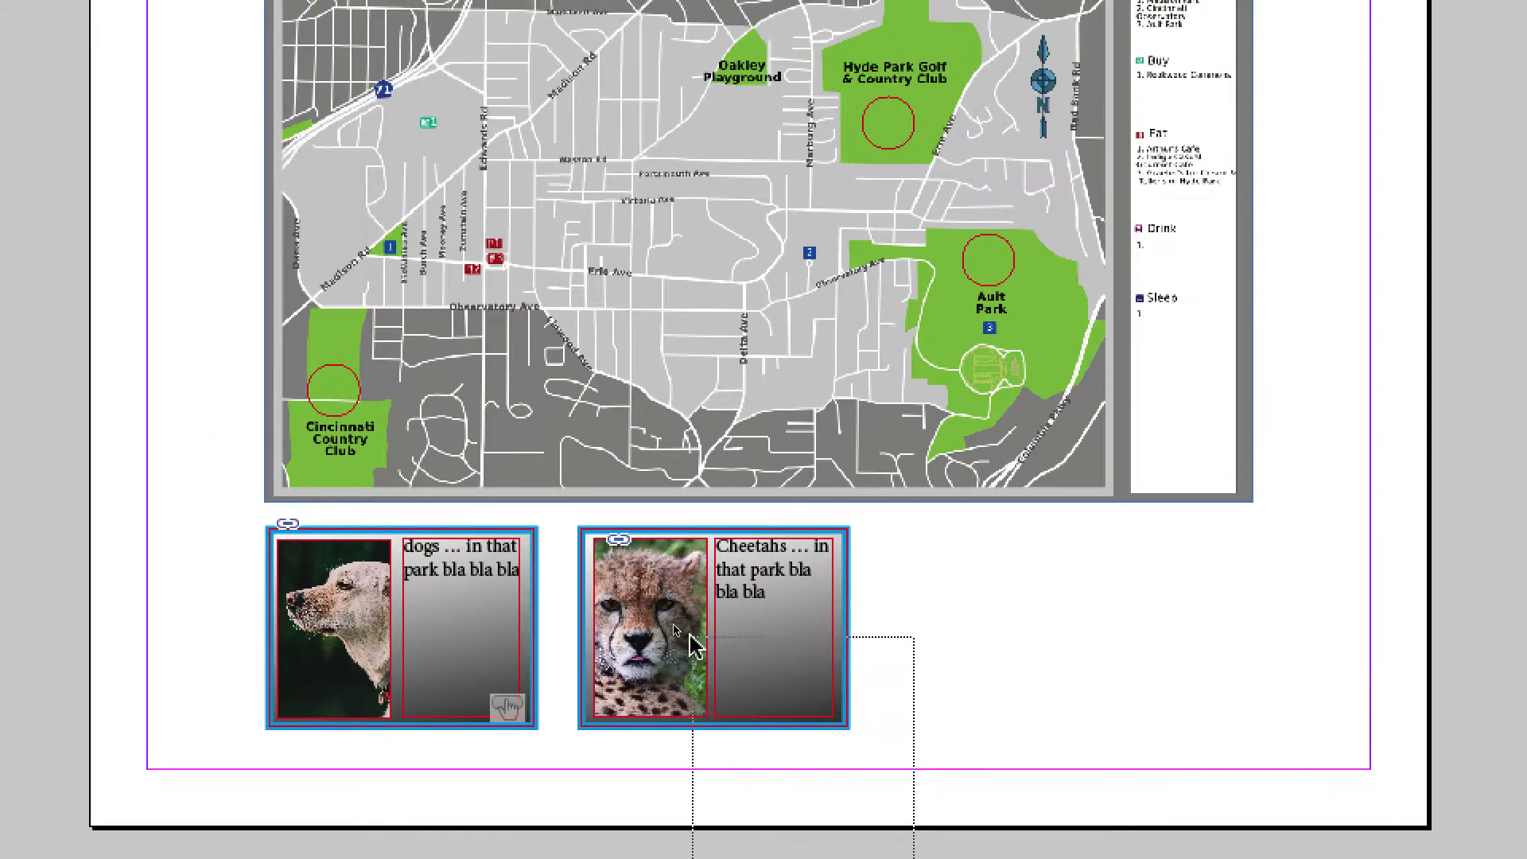
left_click_drag(690, 644, 685, 653)
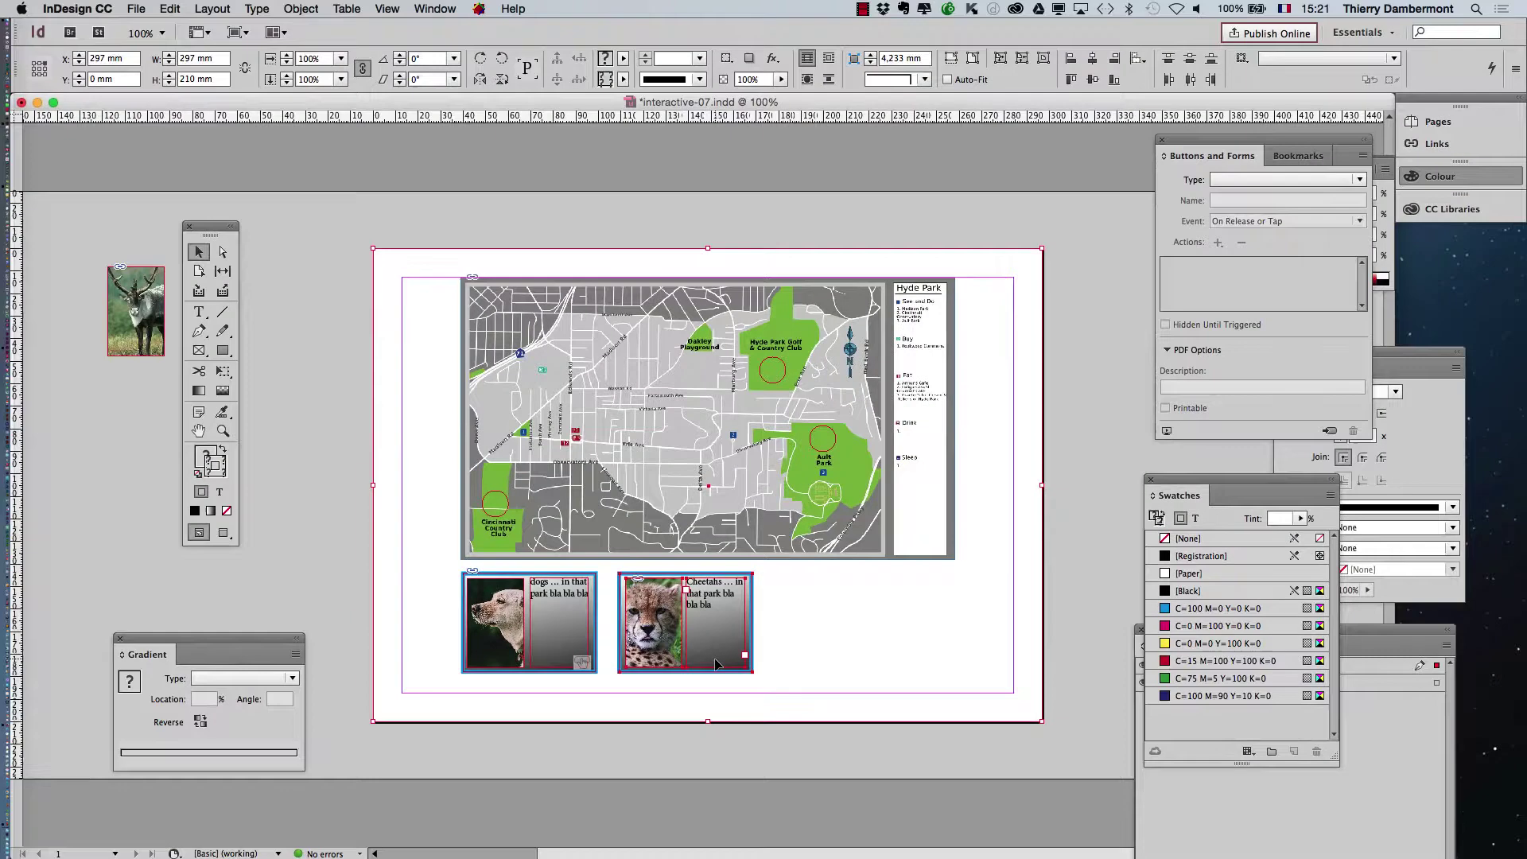
Step: Group the cheetah card with the invisible frame, then move Swatches down and float Buttons and Forms over the page
left_click(302, 8)
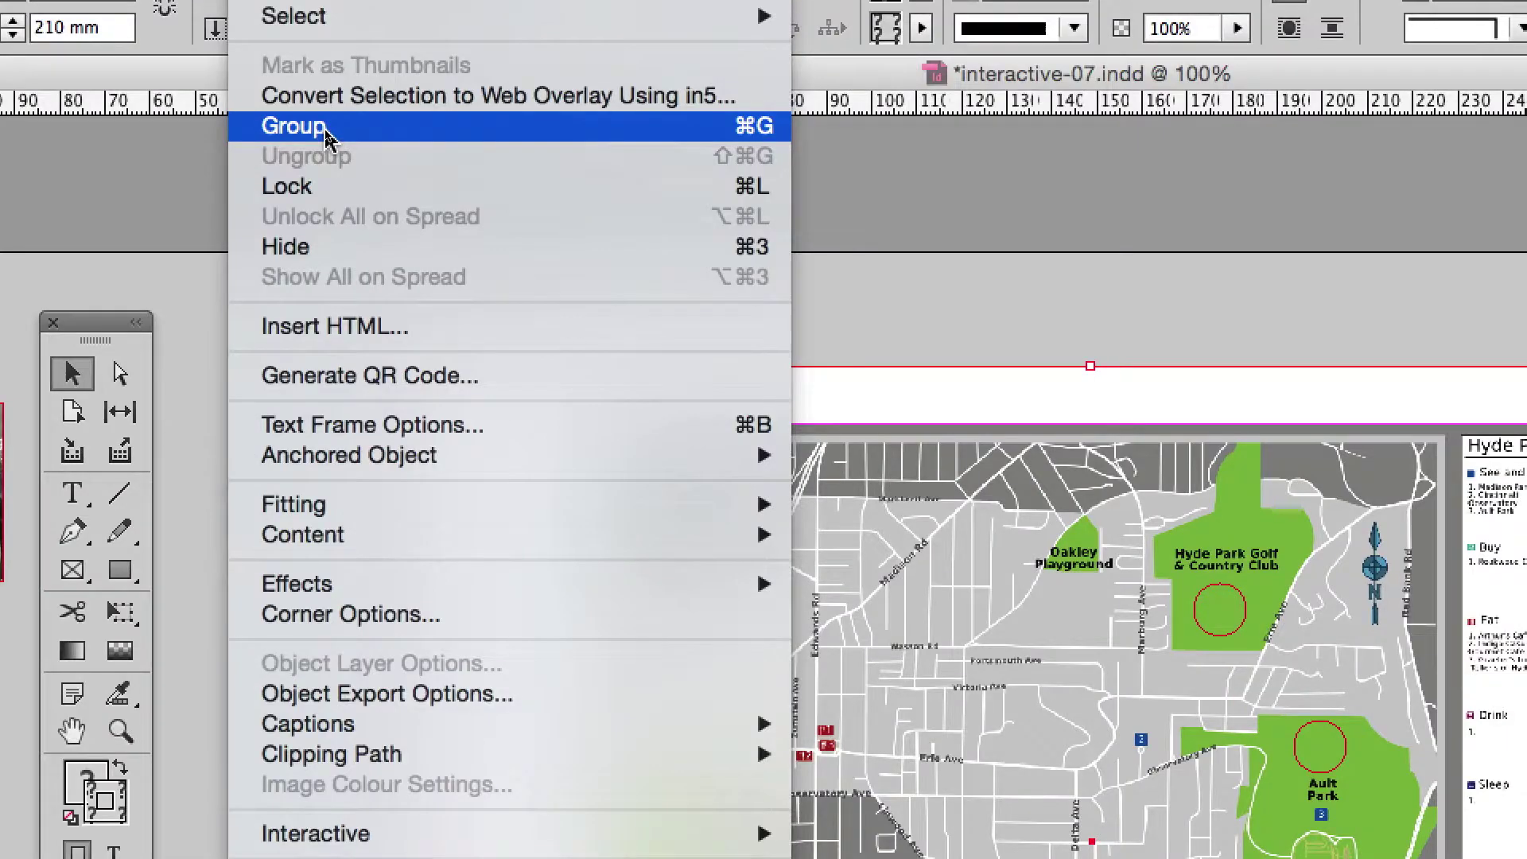
left_click(307, 128)
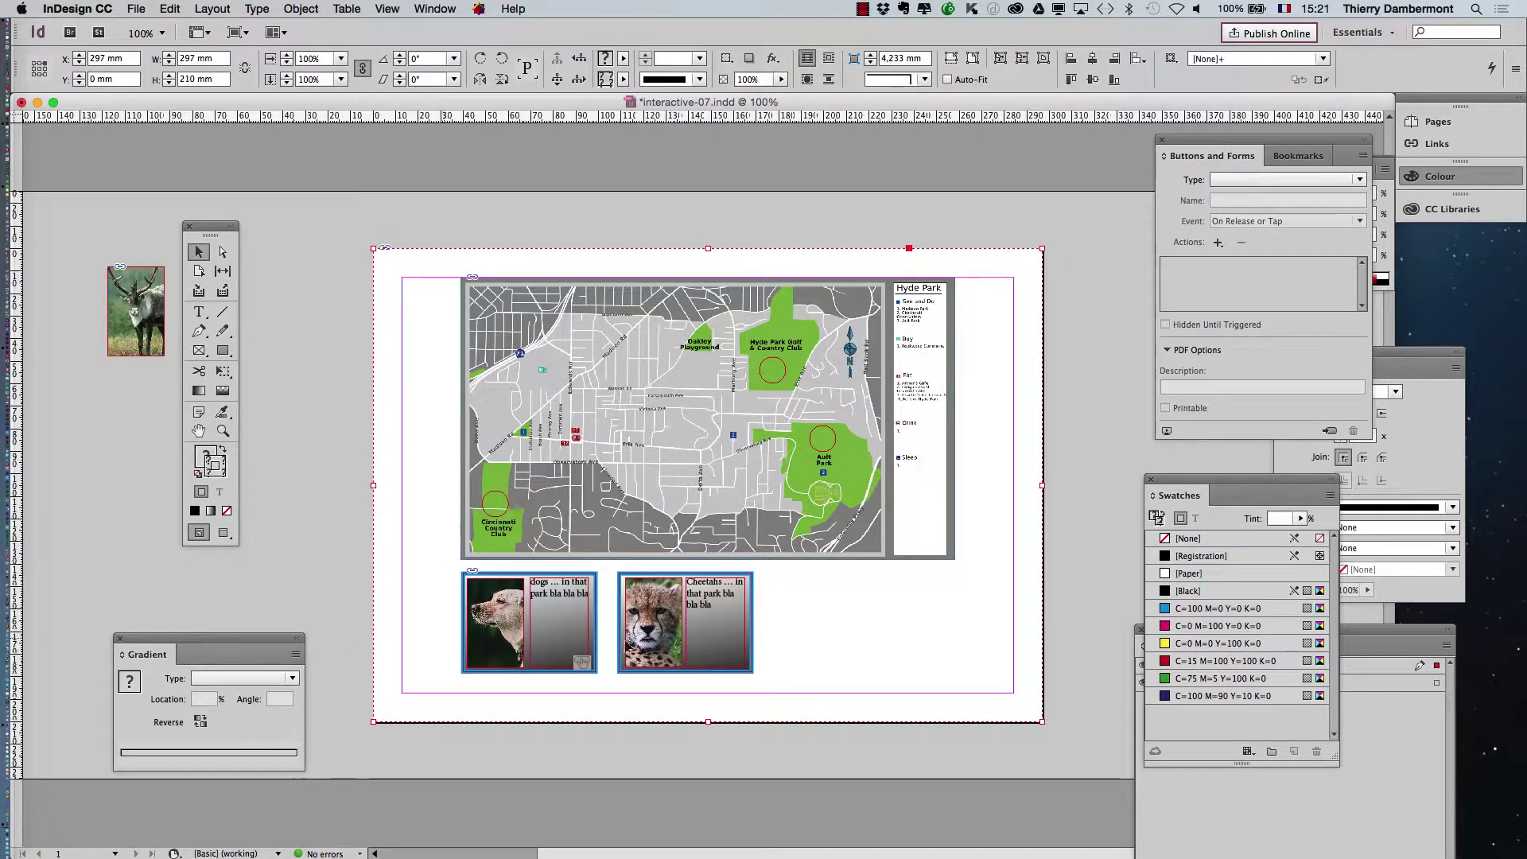
mouse_move(1195, 484)
left_mouse_down()
mouse_move(748, 829)
mouse_move(750, 801)
left_mouse_up()
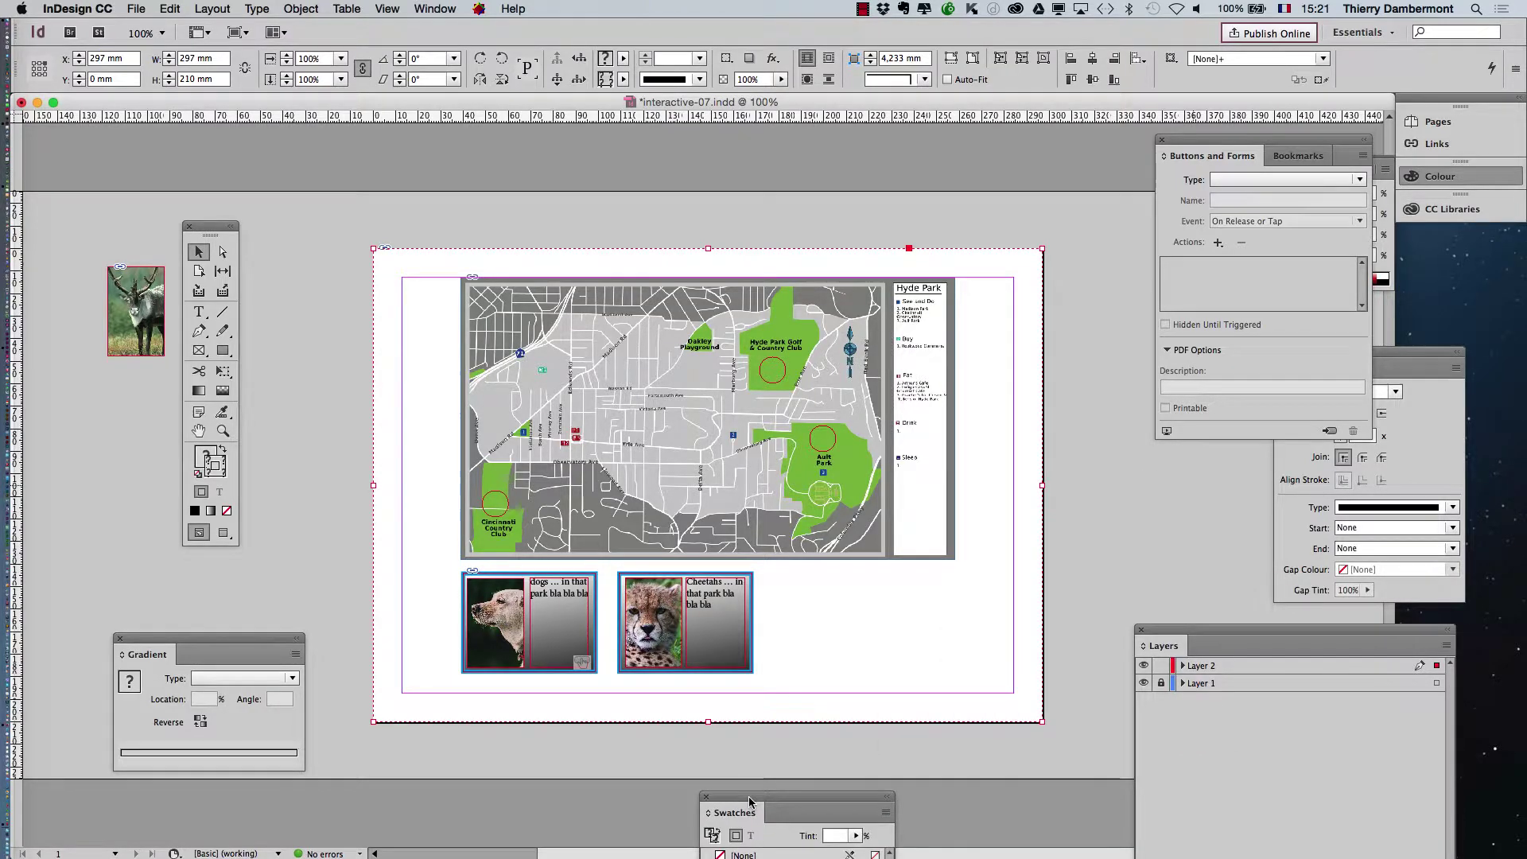
left_click_drag(1224, 138, 1045, 278)
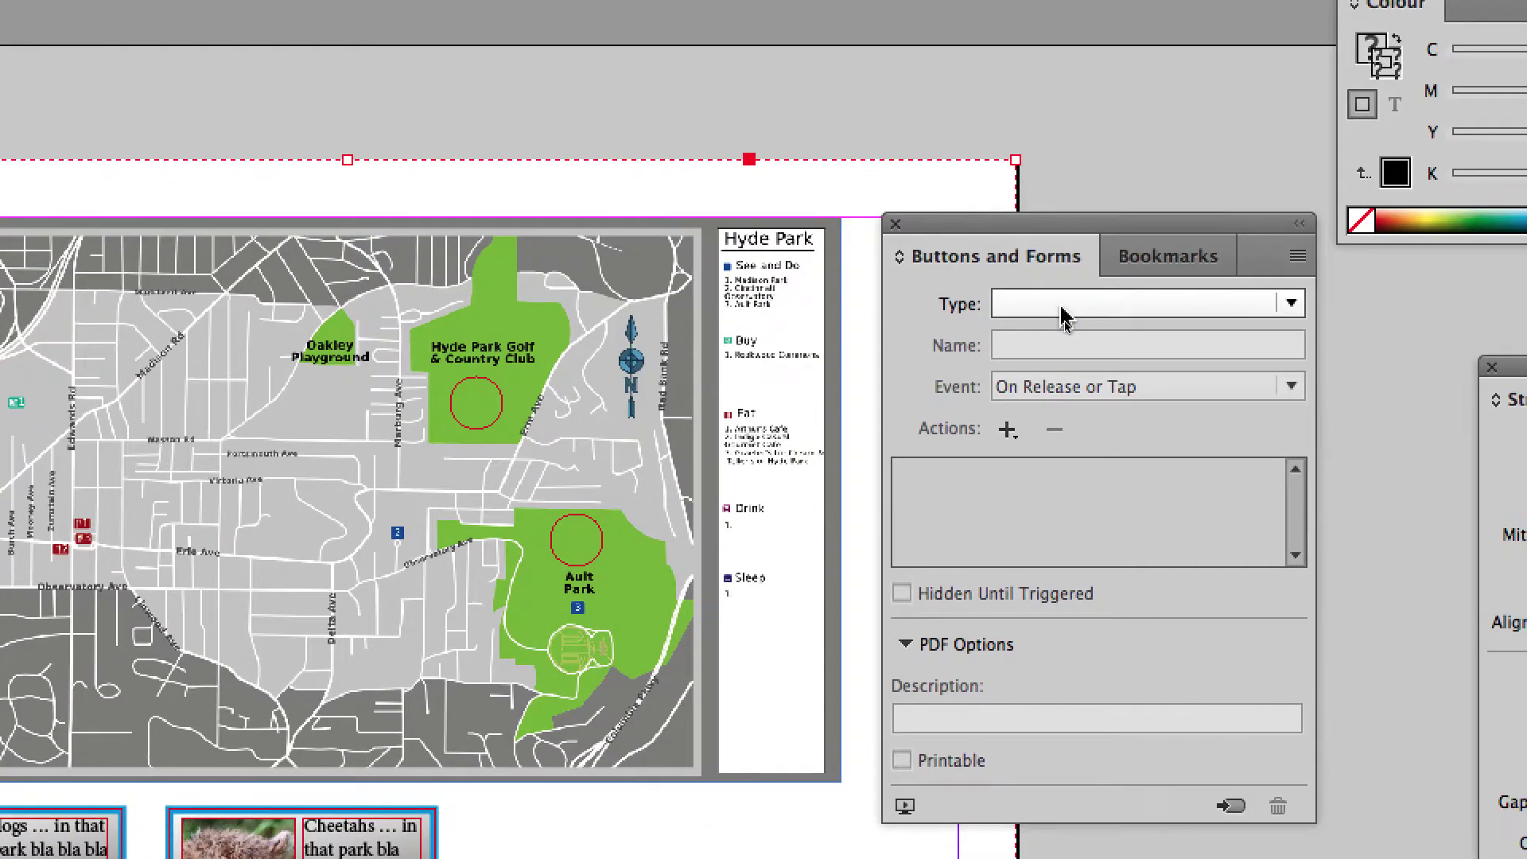
Step: Make the cheetah group a Button named 'Cheetah info' with a Show/Hide Buttons and Forms action
left_click(1086, 369)
left_click(1058, 323)
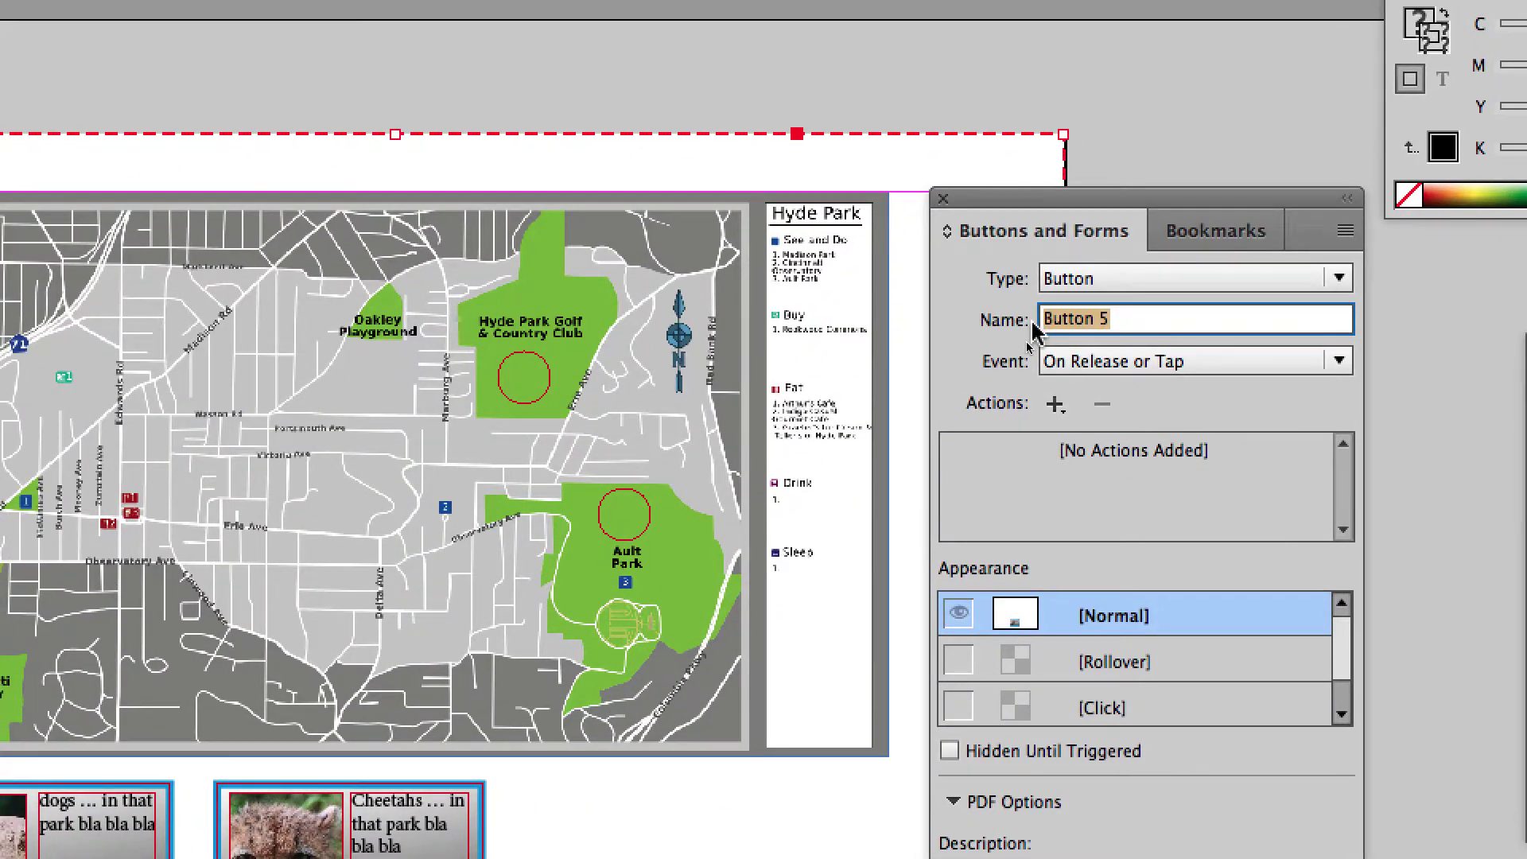
type("Cheetah info")
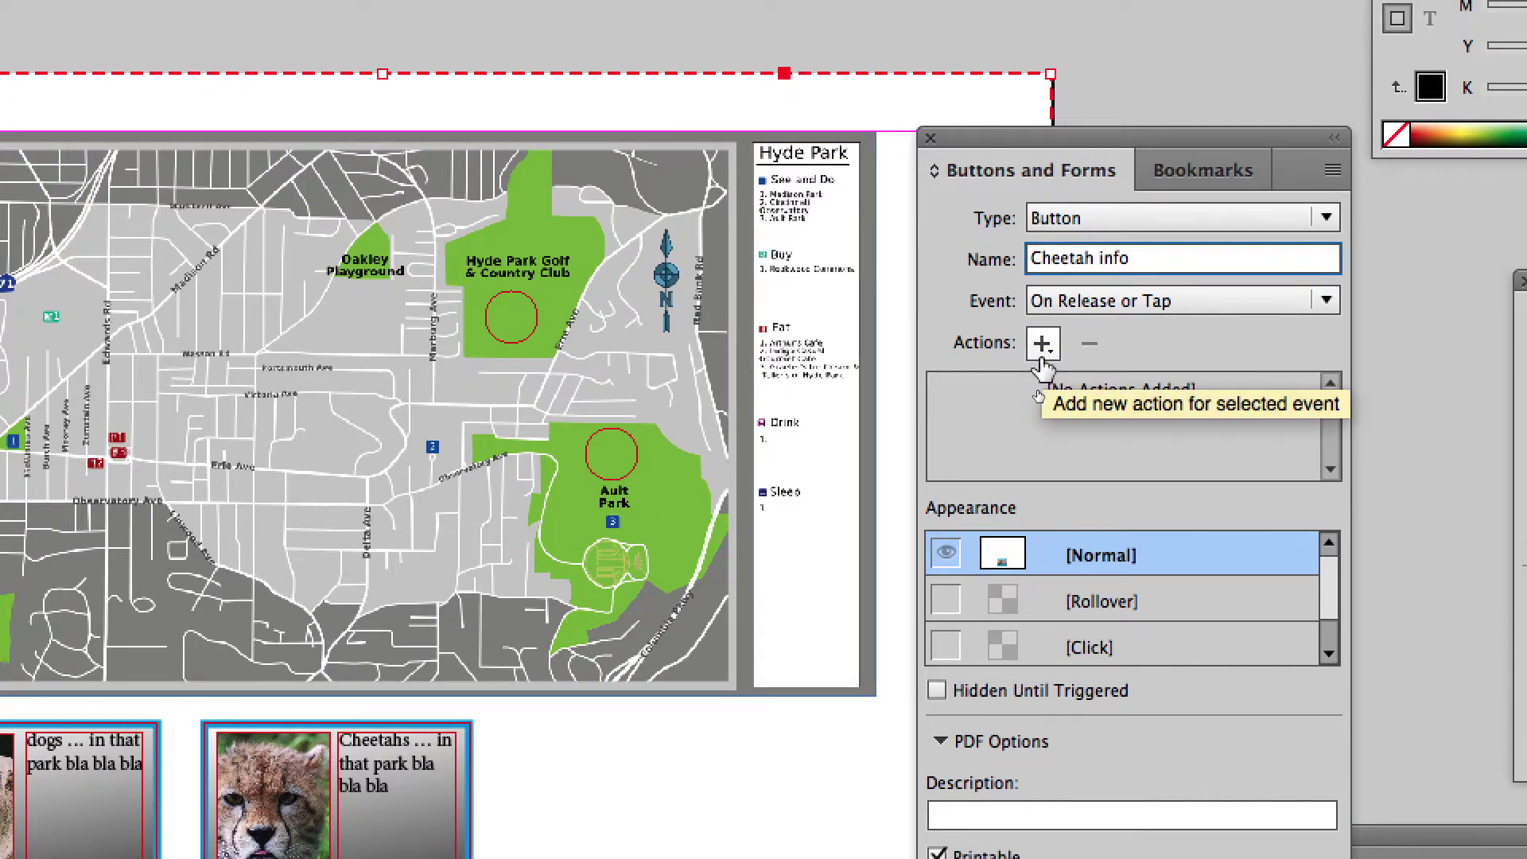
left_click(1041, 349)
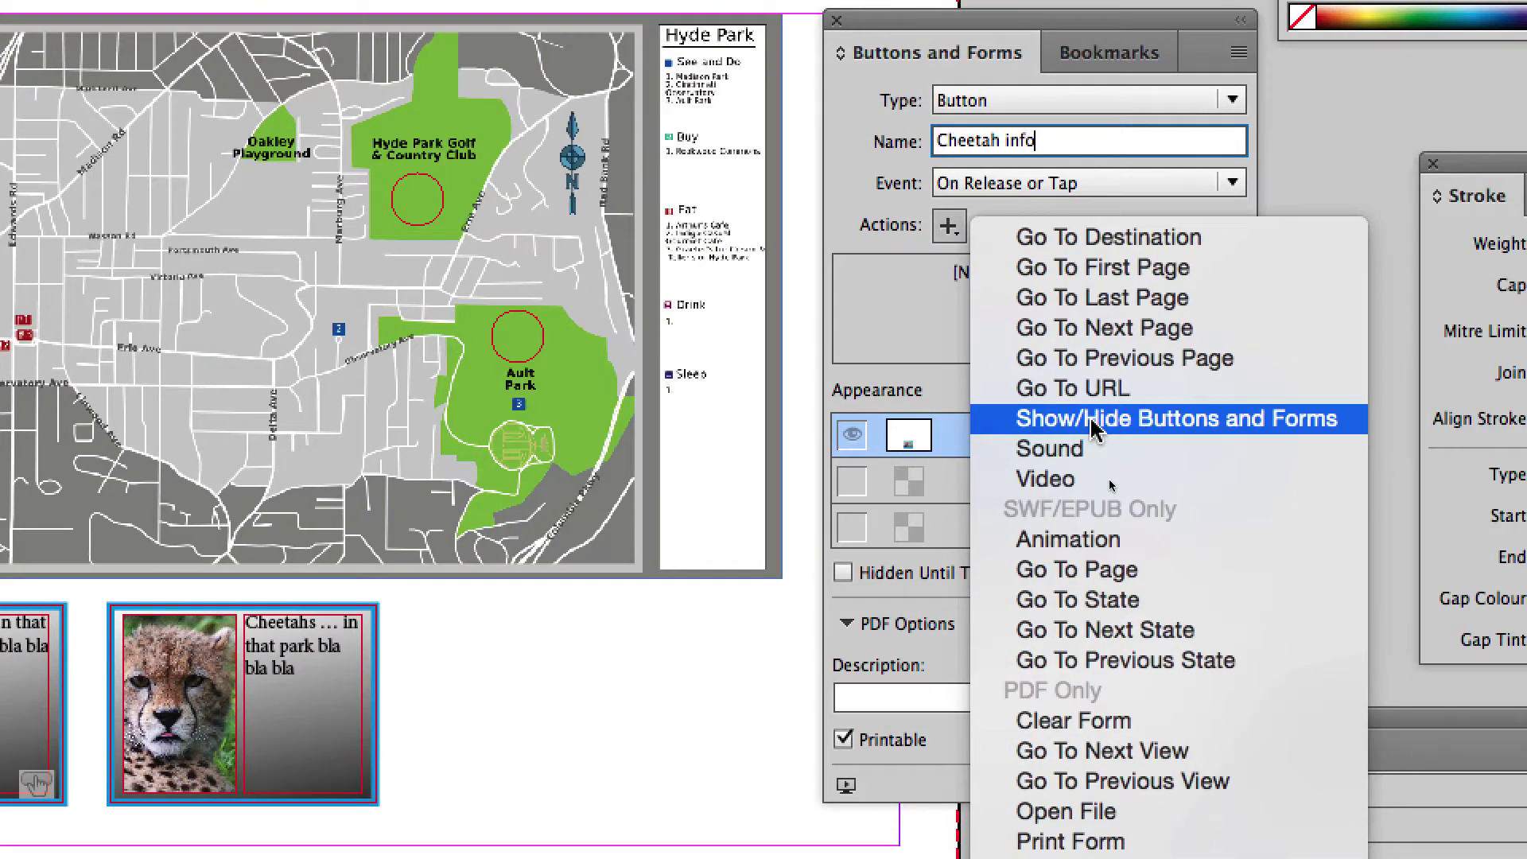
left_click(1171, 534)
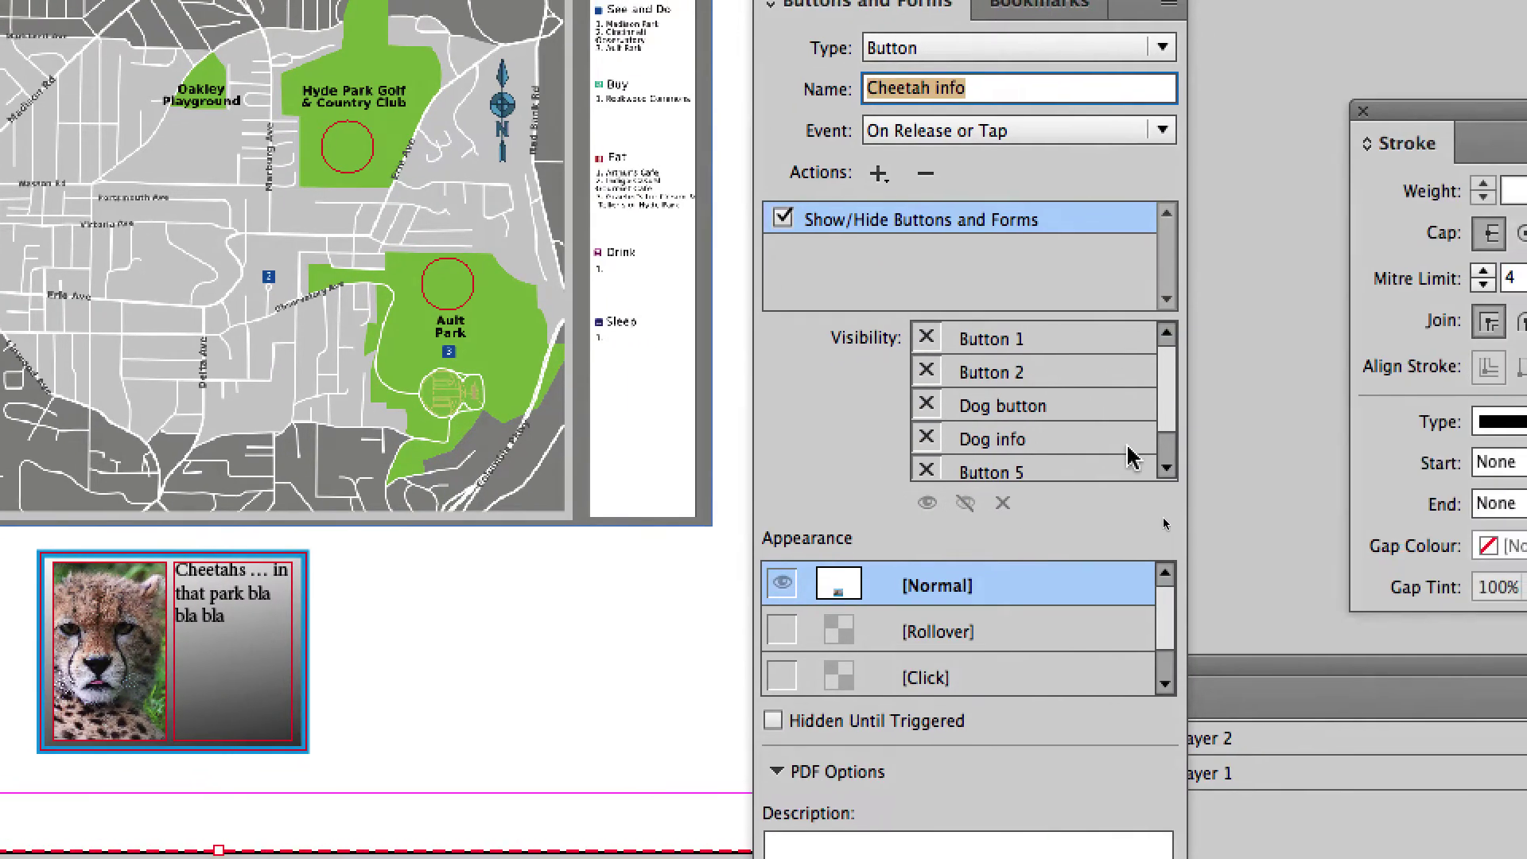